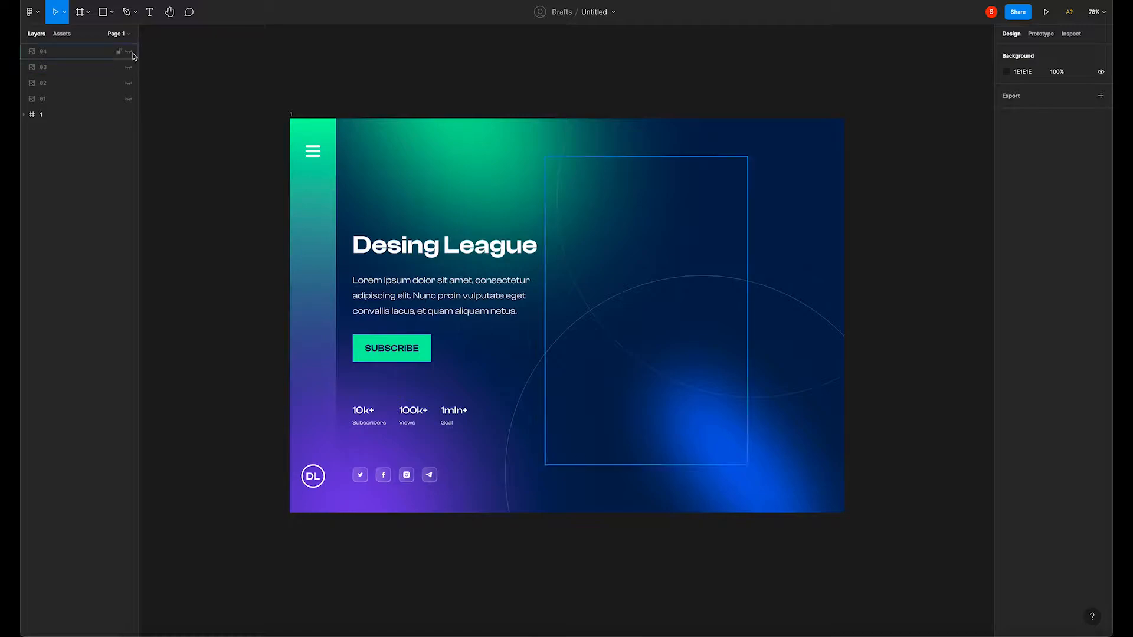
Show the hidden image layer 04, move it slightly down and to the right, and round its corners to 30
click(128, 51)
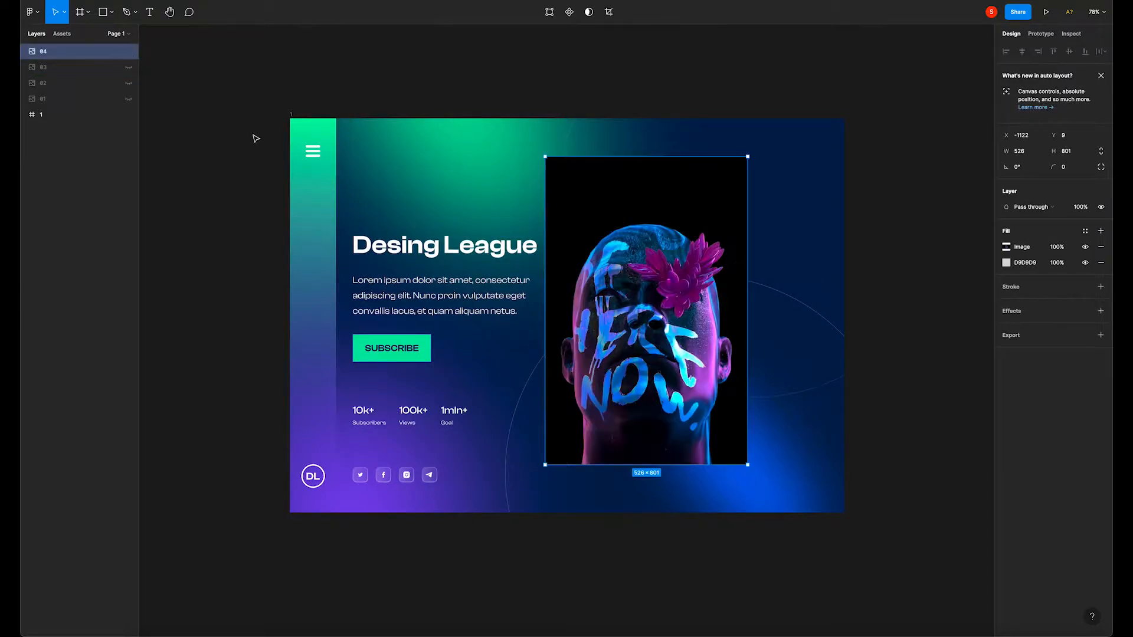
mouse_move(679, 260)
mouse_down()
mouse_move(690, 270)
mouse_move(672, 258)
mouse_up()
drag(1051, 168, 54, 167)
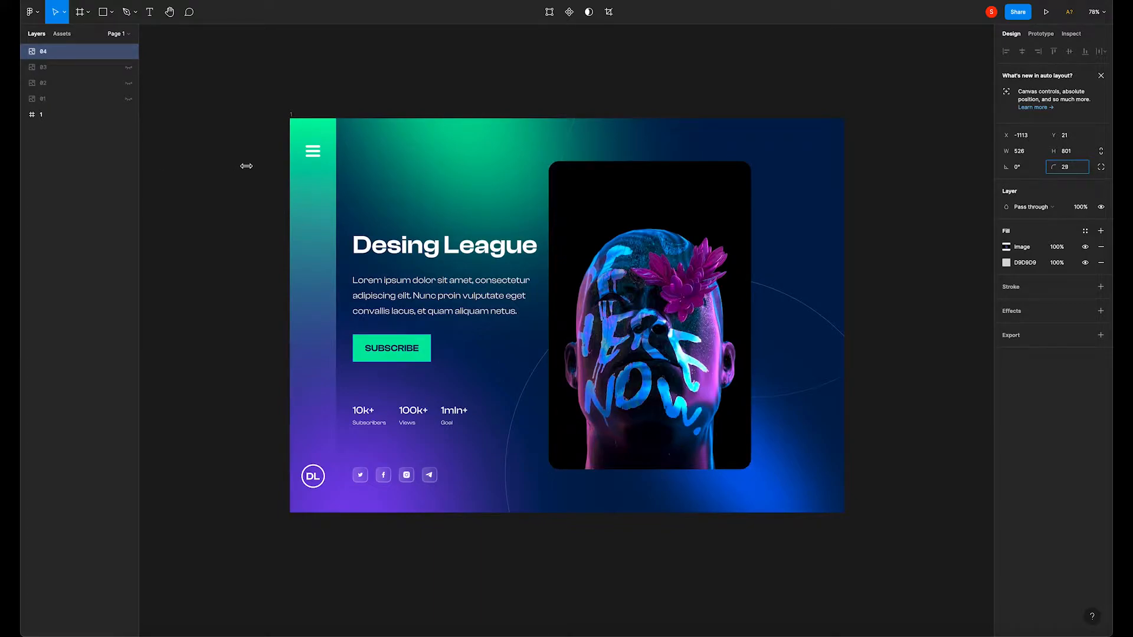
drag(251, 166, 252, 166)
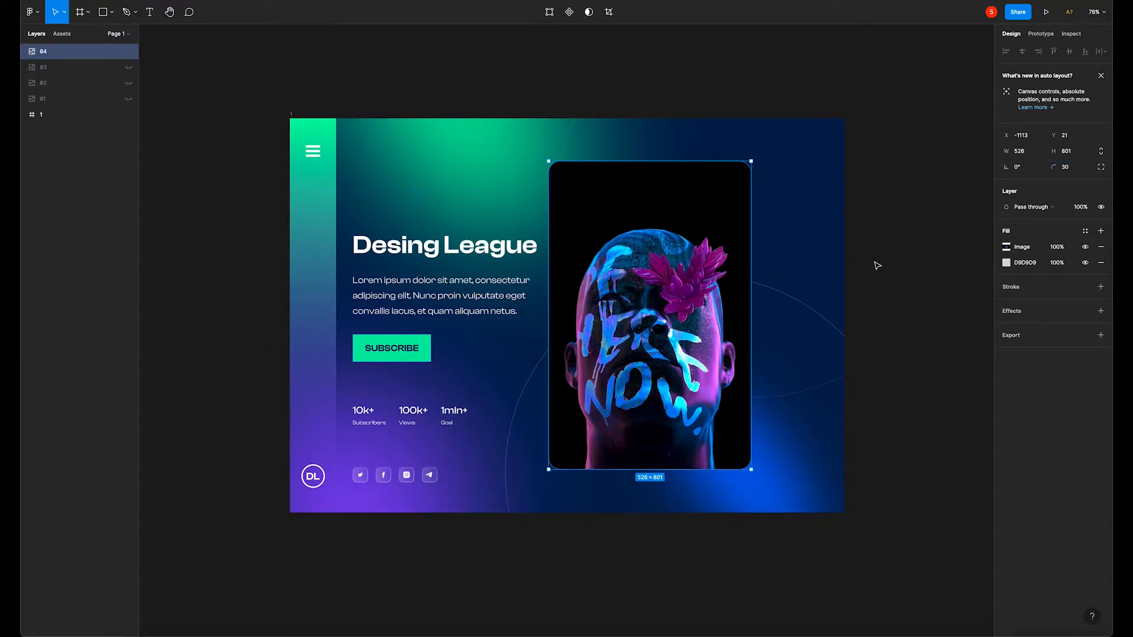
Add a linear gradient stroke to the portrait image with a purple first stop, HSB 264, 60, 97
click(1100, 287)
click(1006, 303)
click(892, 304)
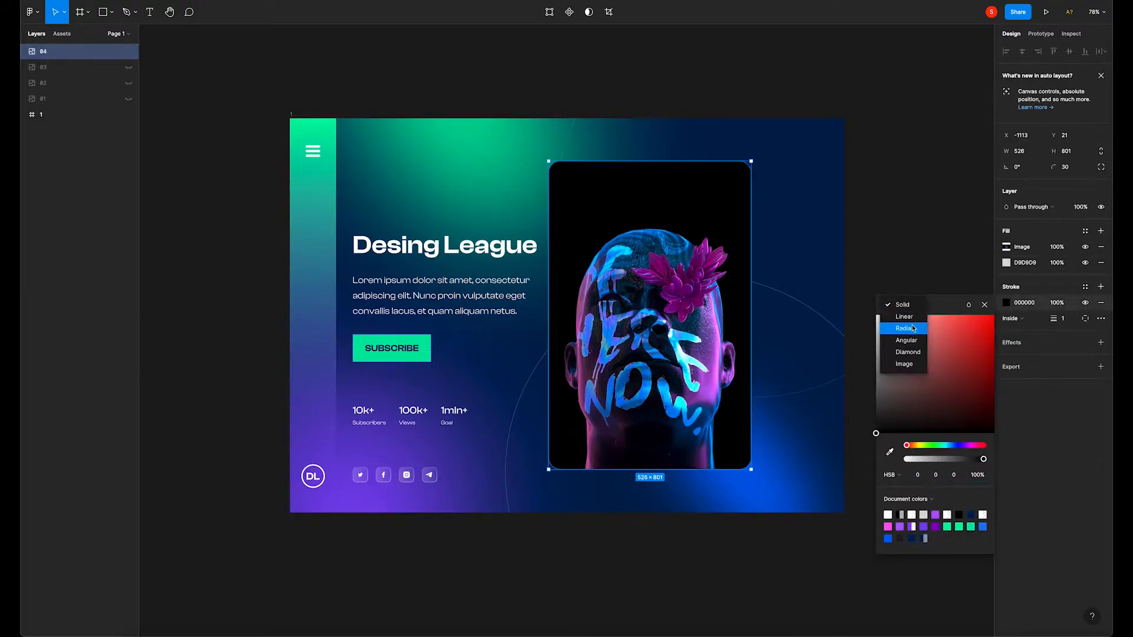
click(908, 320)
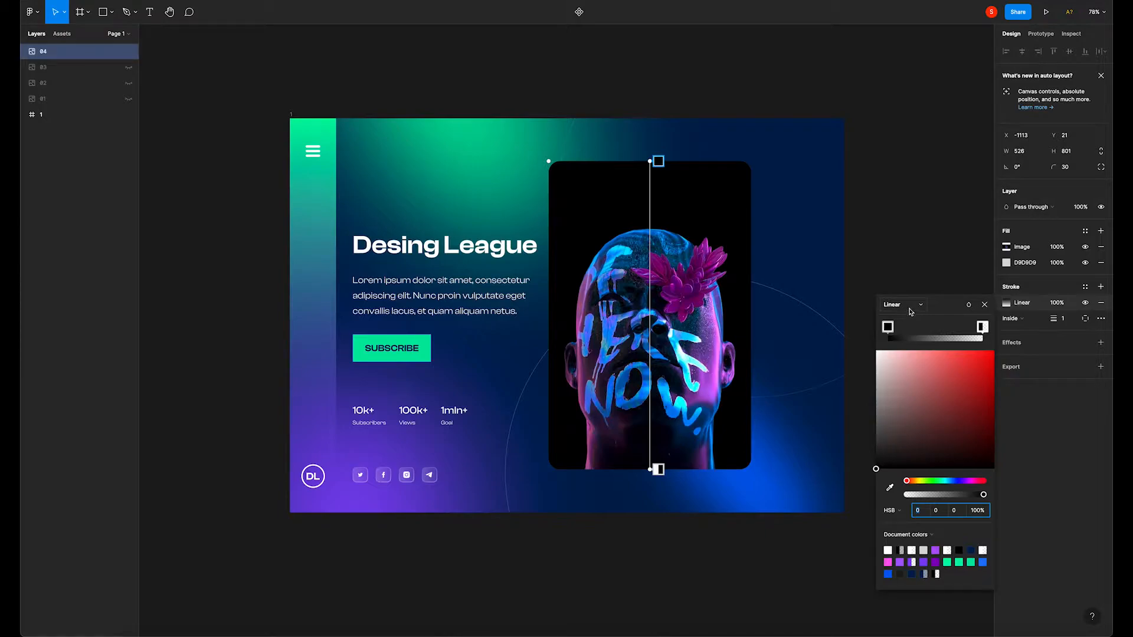
click(903, 561)
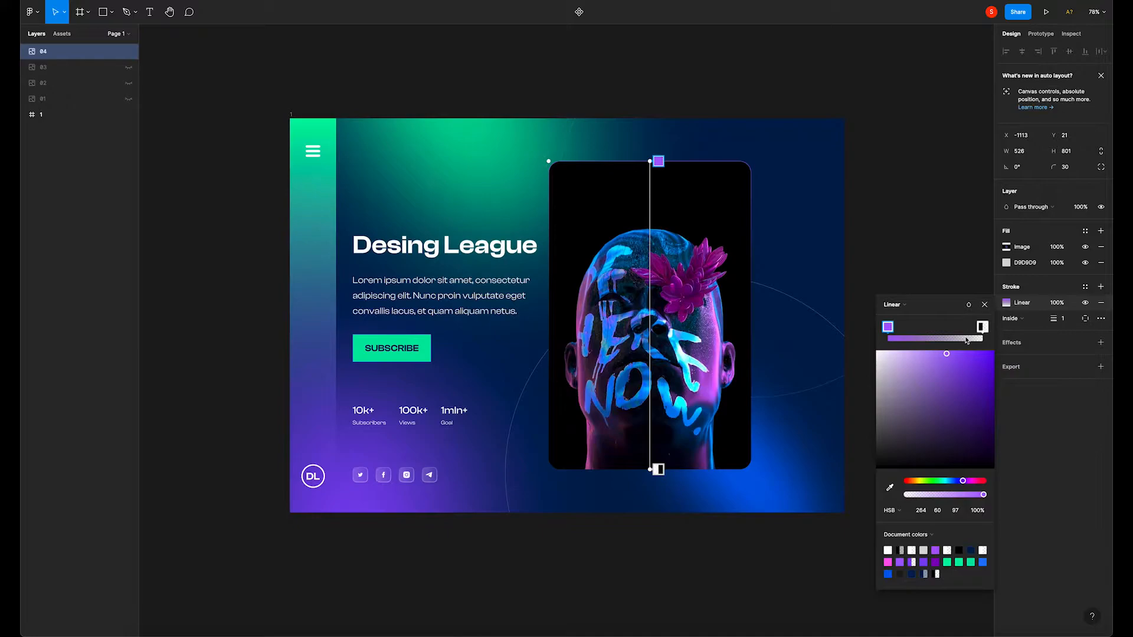
Set the stroke gradient's end stop to opaque light purple, HSB 264, 21, 100, and the stroke weight to 6
click(981, 328)
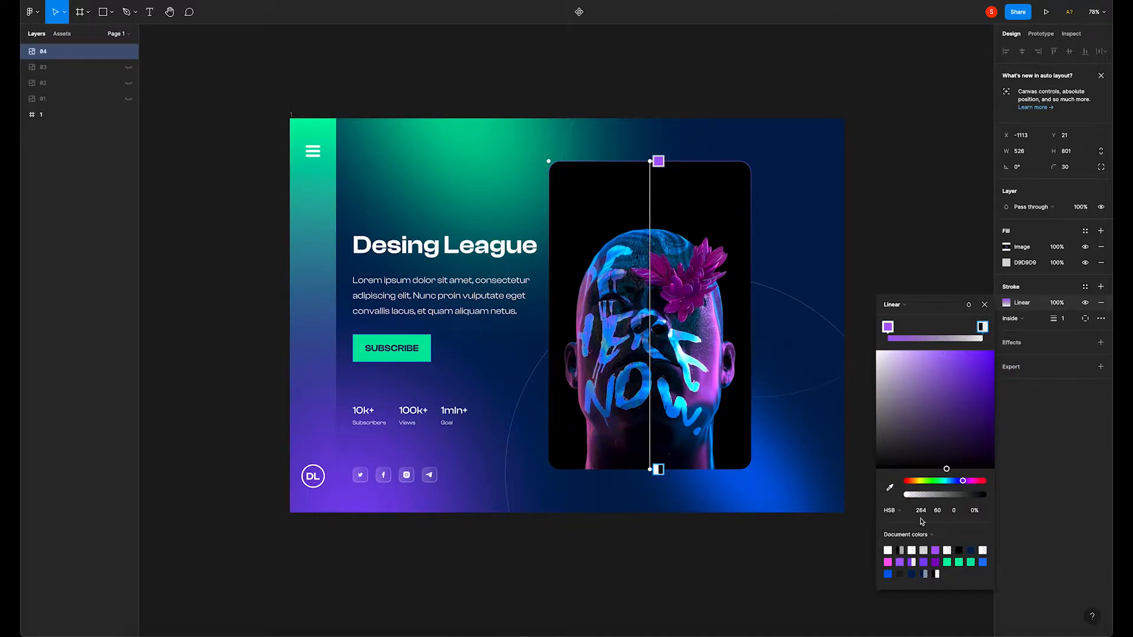
click(903, 561)
drag(947, 355, 900, 351)
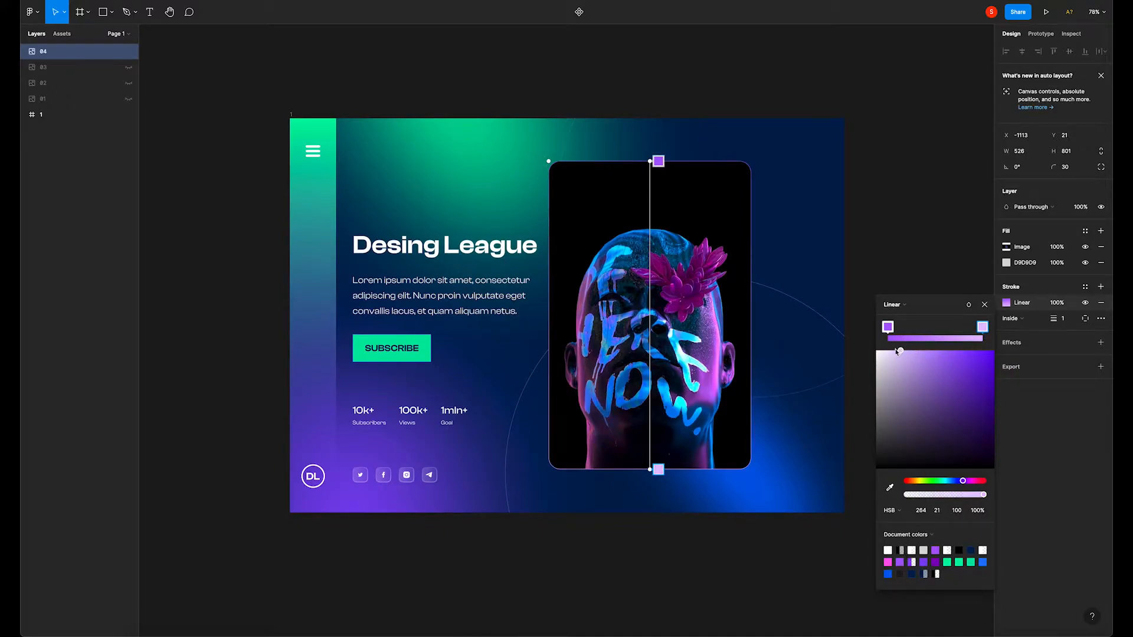
mouse_move(1057, 318)
mouse_down()
mouse_move(1080, 316)
mouse_move(1062, 311)
mouse_up()
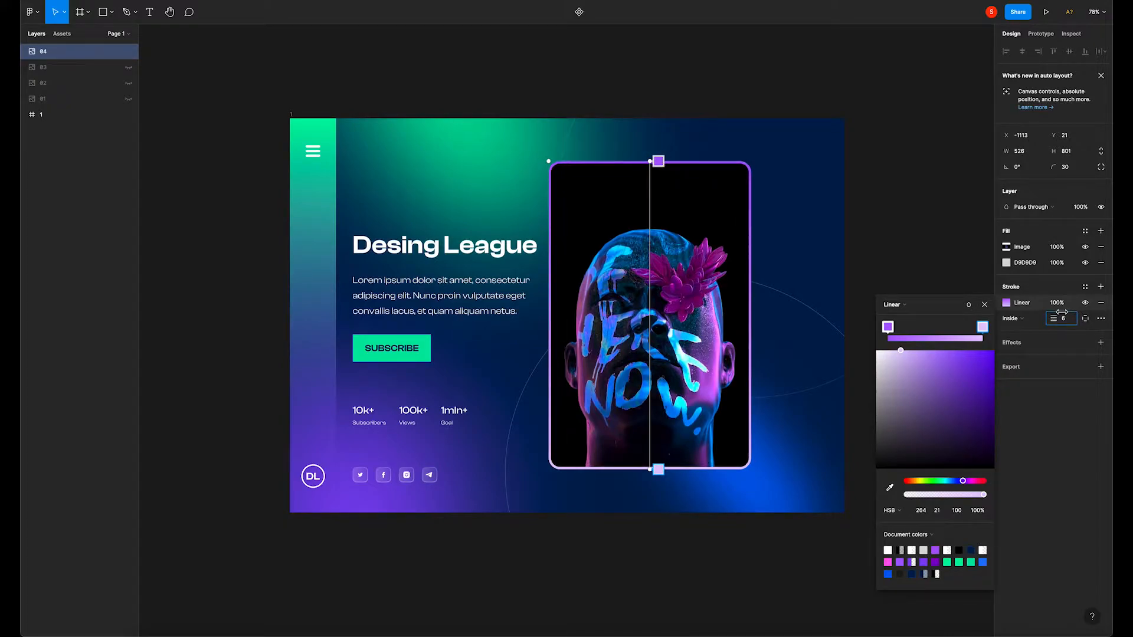
click(953, 296)
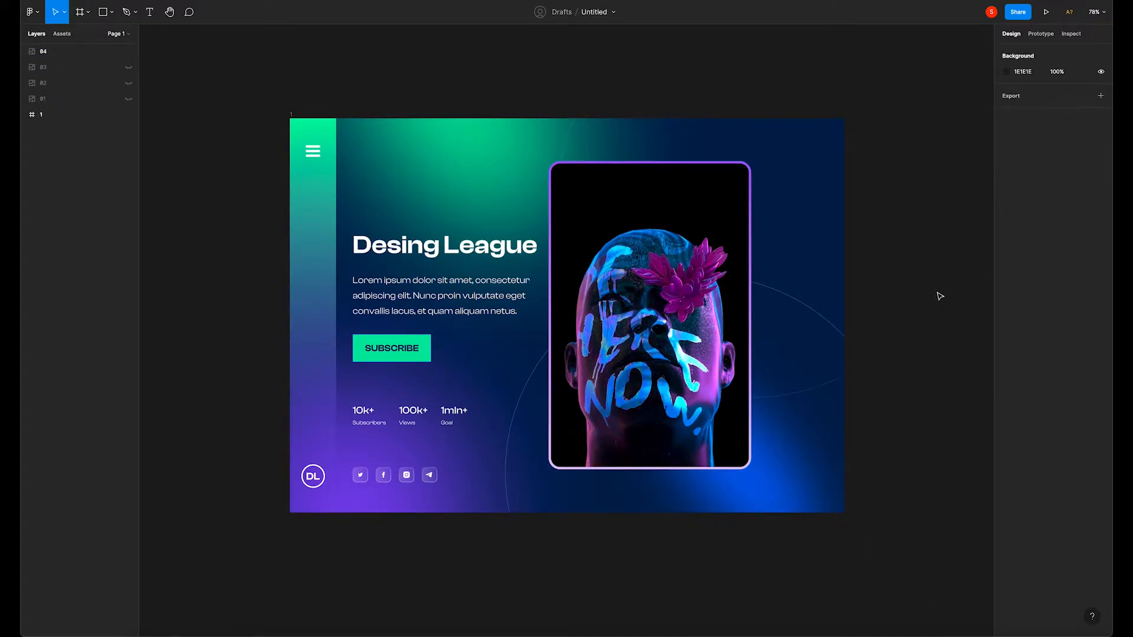
Hide the linear gradient stroke on the portrait image
scroll(920, 285, right, 1)
click(657, 310)
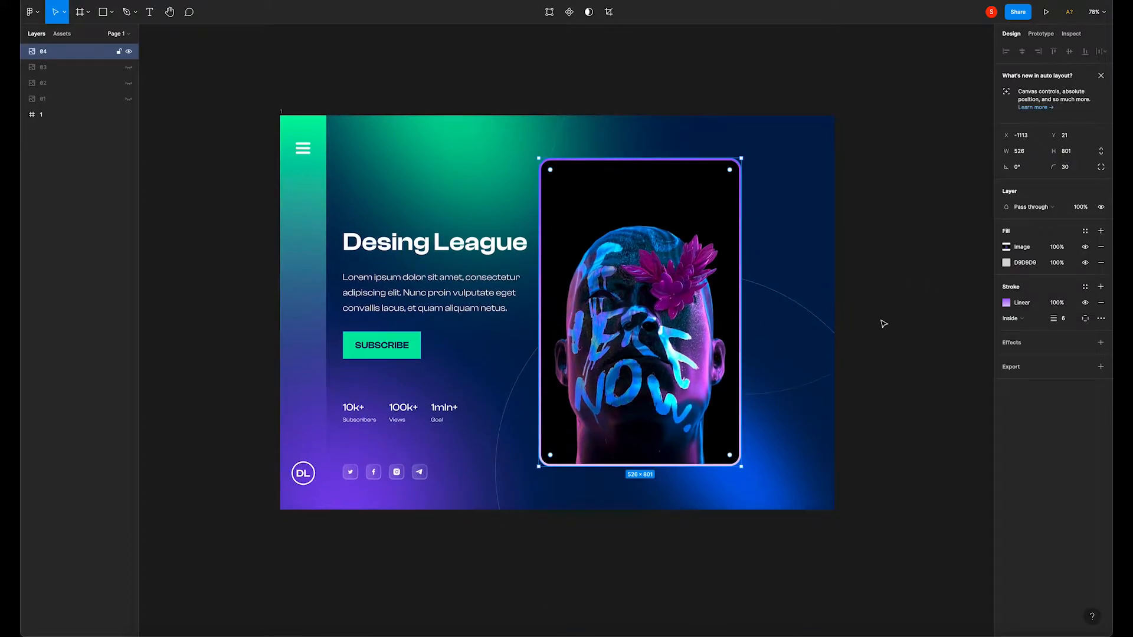
click(1084, 304)
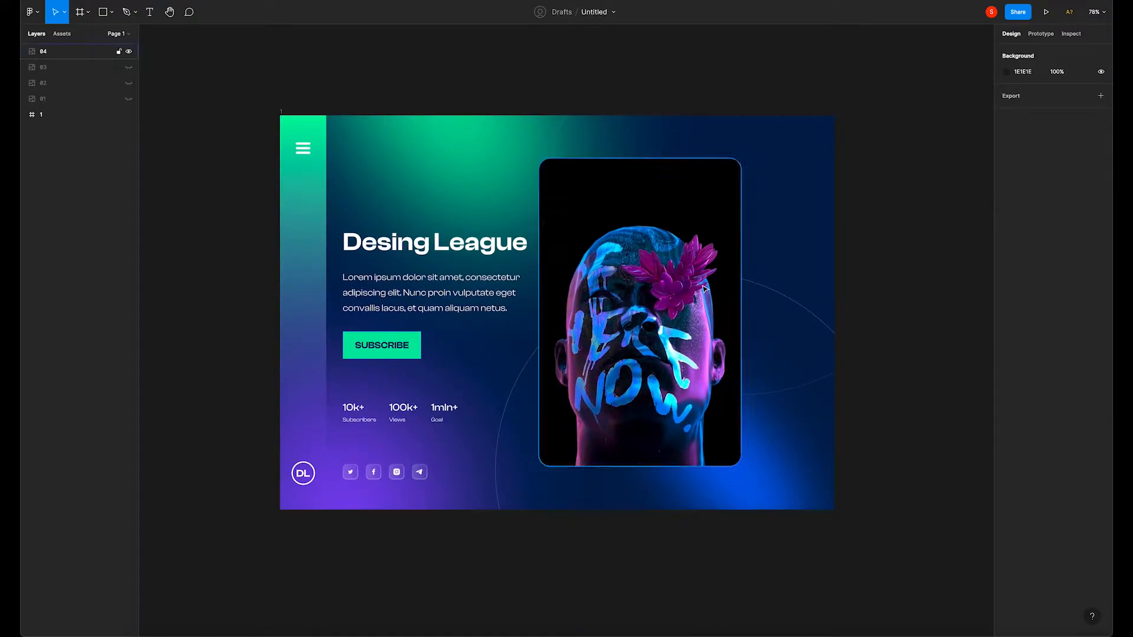
Add a solid FFFFFF stroke at 100% opacity to the portrait image and set the stroke weight to 1
click(1085, 286)
click(1084, 287)
click(1100, 287)
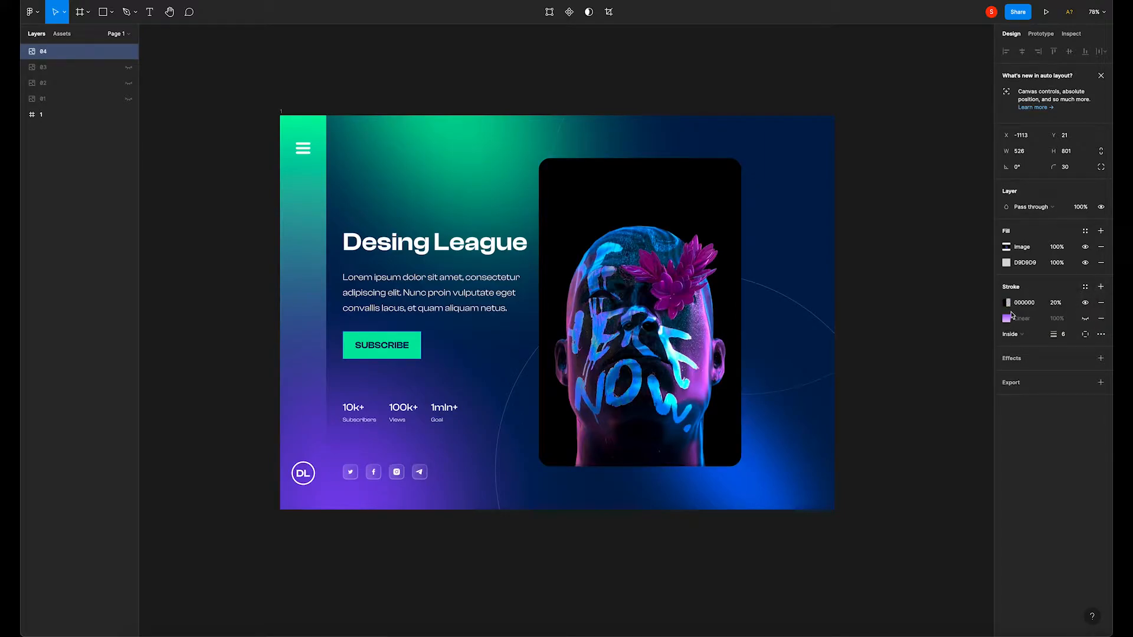
click(1007, 303)
click(985, 305)
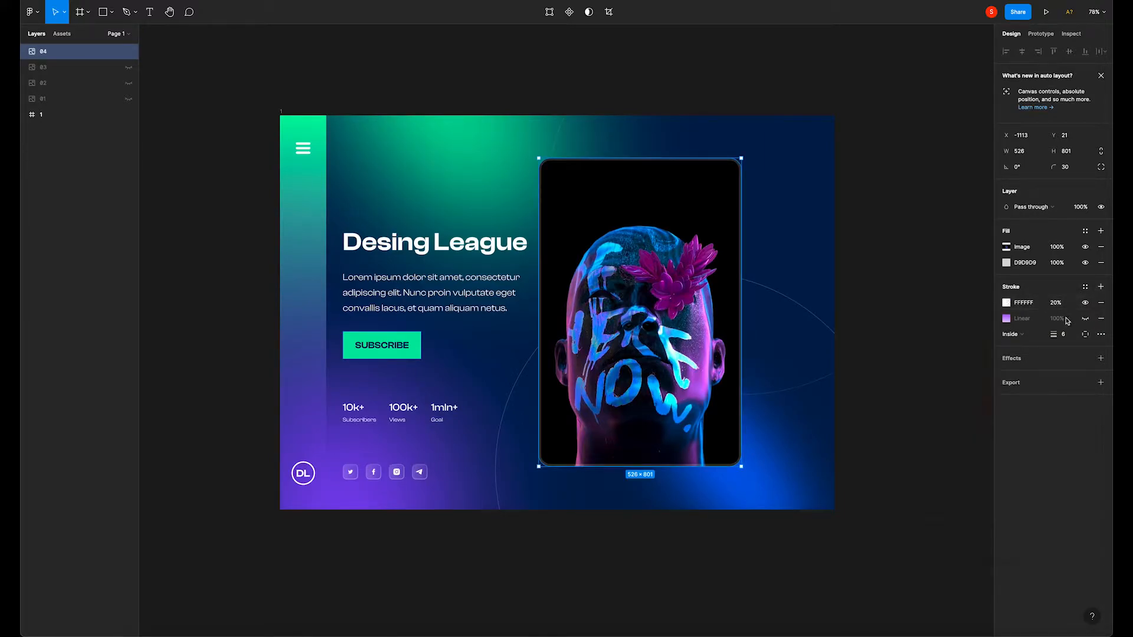
text(100)
key(Return)
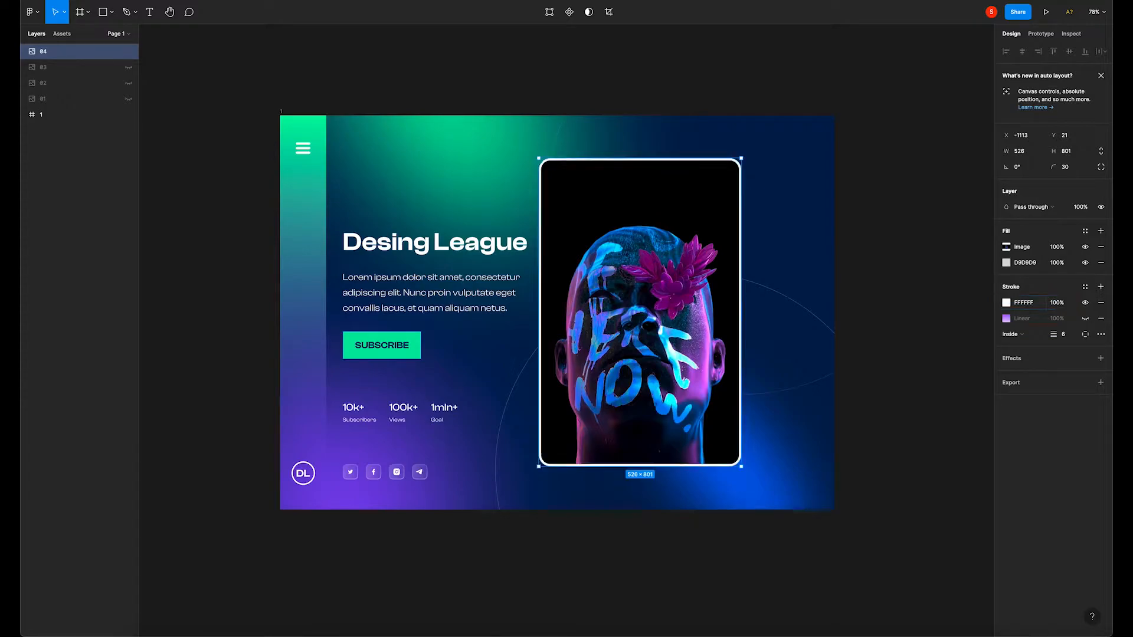
mouse_move(1056, 334)
mouse_down()
mouse_move(1042, 334)
mouse_move(1052, 334)
mouse_up()
click(906, 311)
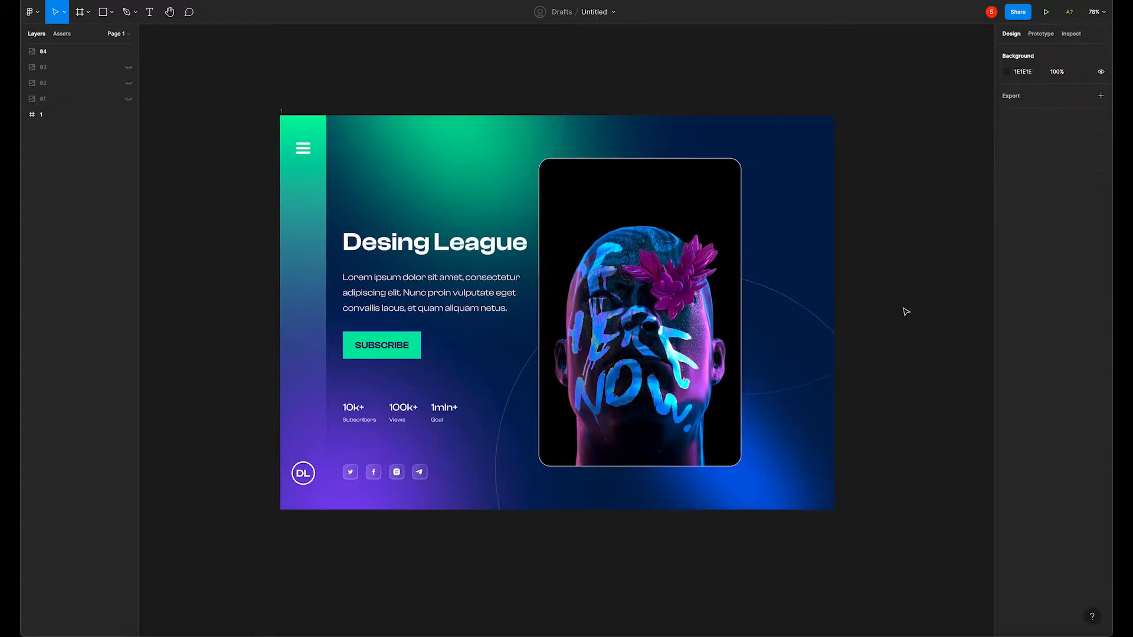
Duplicate the portrait image to its right and scale the copy to about 219 × 333.5, placing it beside the original
drag(902, 316, 892, 314)
click(721, 291)
drag(632, 298, 850, 368)
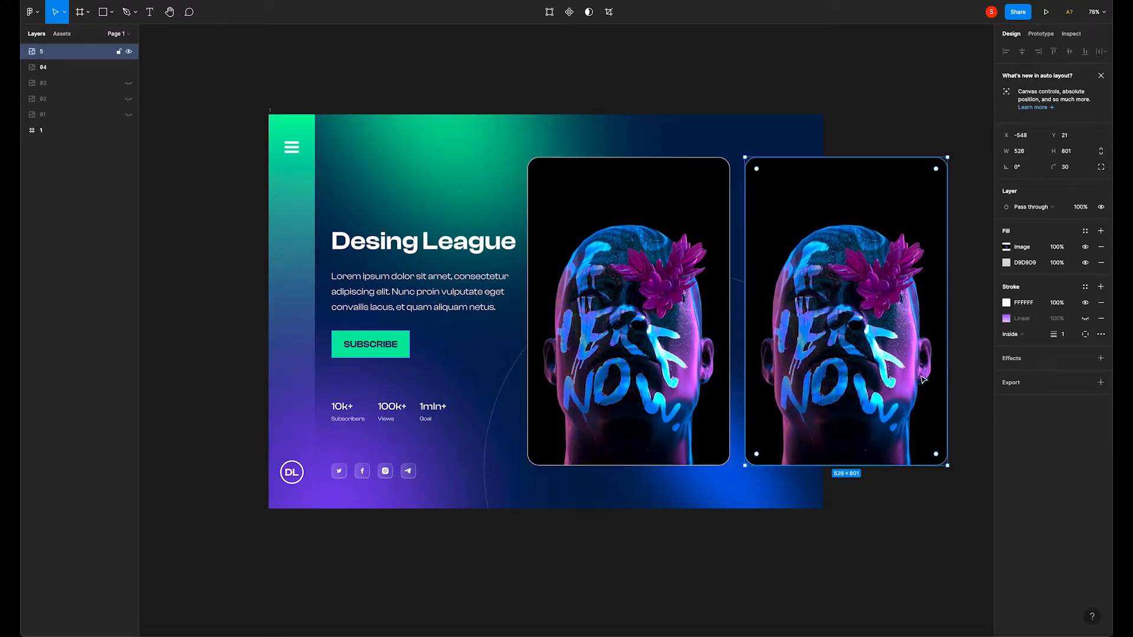
mouse_move(947, 465)
mouse_down()
mouse_move(817, 268)
mouse_move(825, 285)
mouse_up()
drag(790, 211, 787, 211)
Scale the small portrait copy further down to about 199 × 303, keeping its top aligned with the large image
click(663, 212)
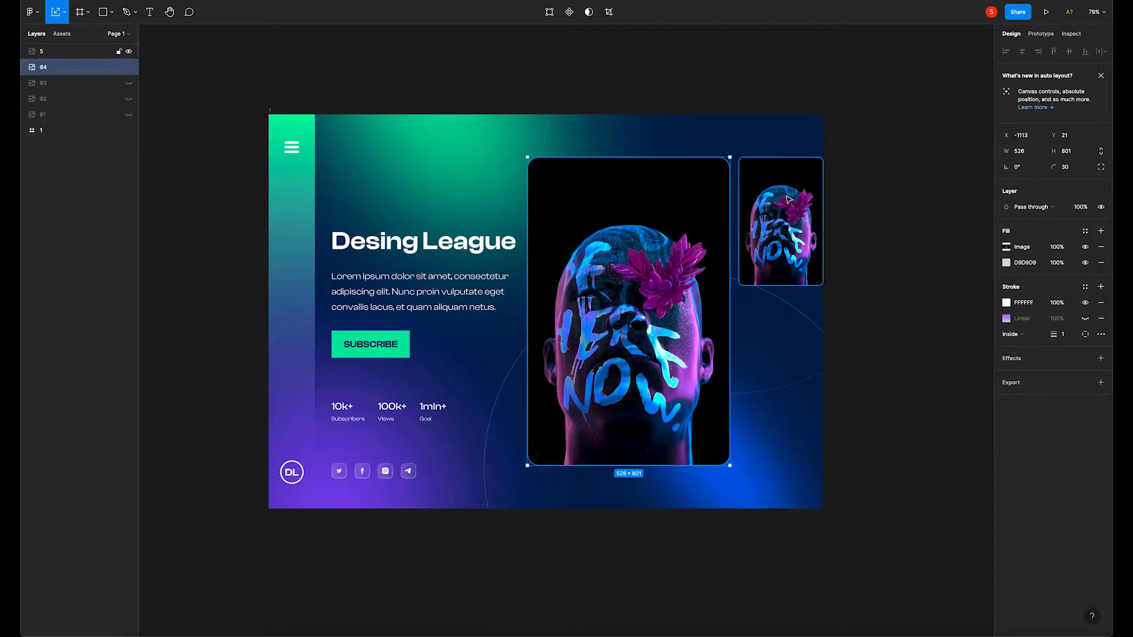
click(800, 223)
scroll(798, 226, up, 3)
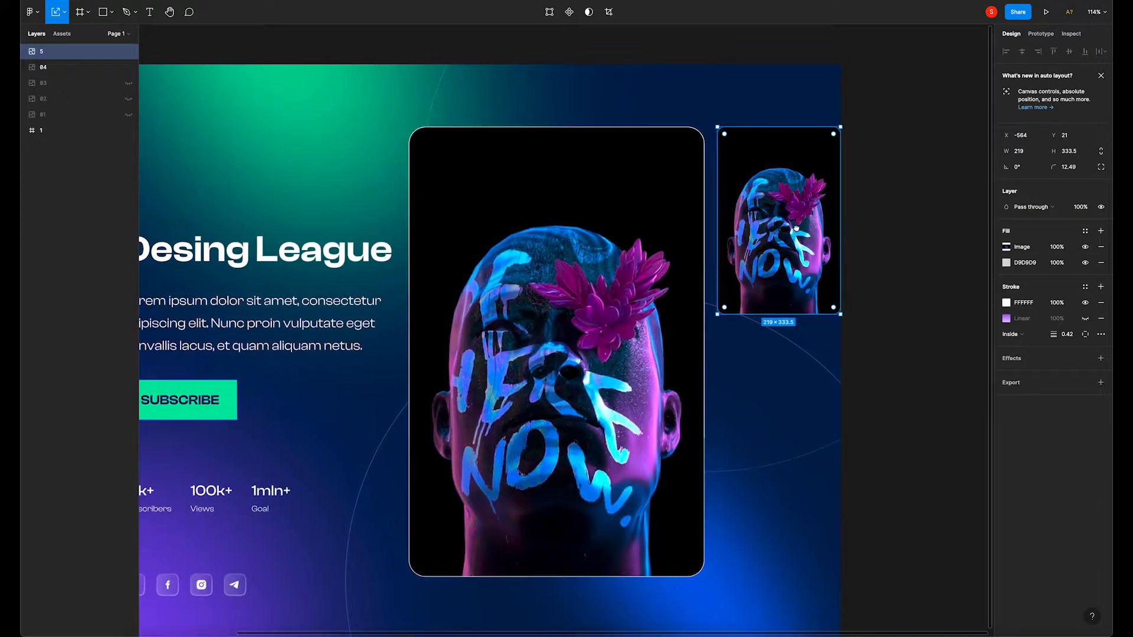
drag(841, 314, 825, 298)
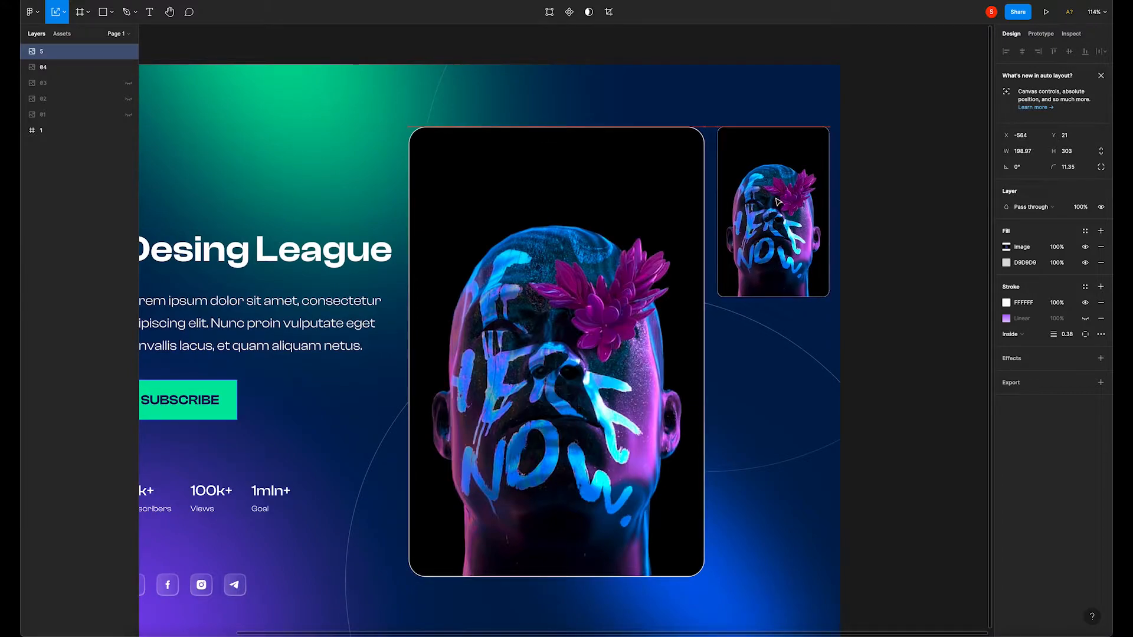
click(885, 201)
scroll(791, 198, down, 3)
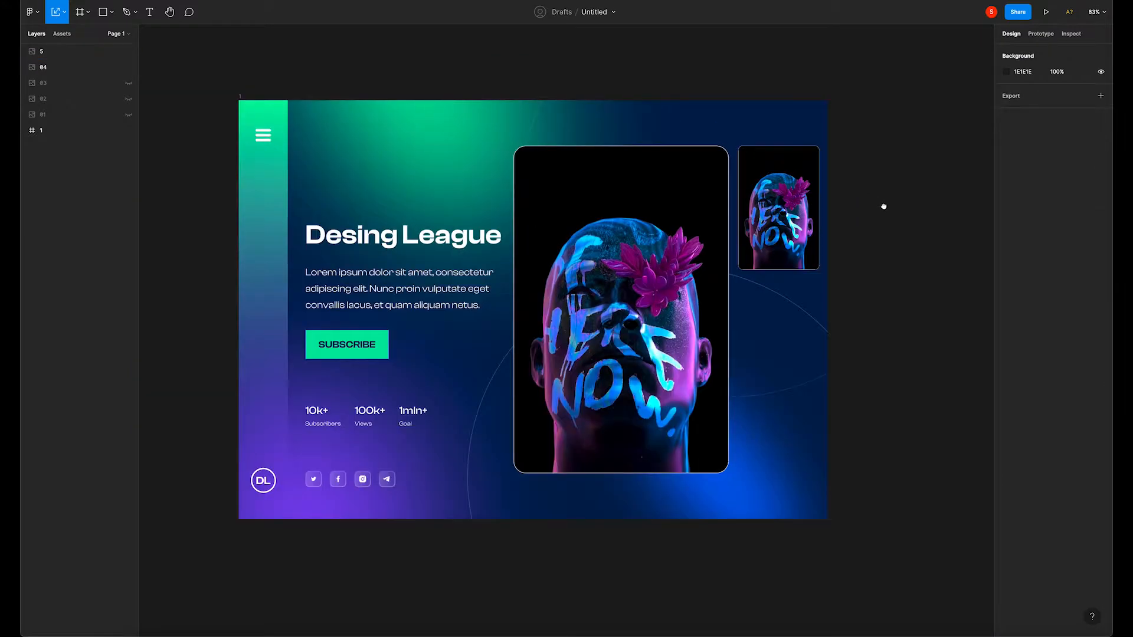
drag(880, 207, 890, 200)
Show the hidden layer 03 and copy its image fill onto the small card beside the portrait
click(129, 83)
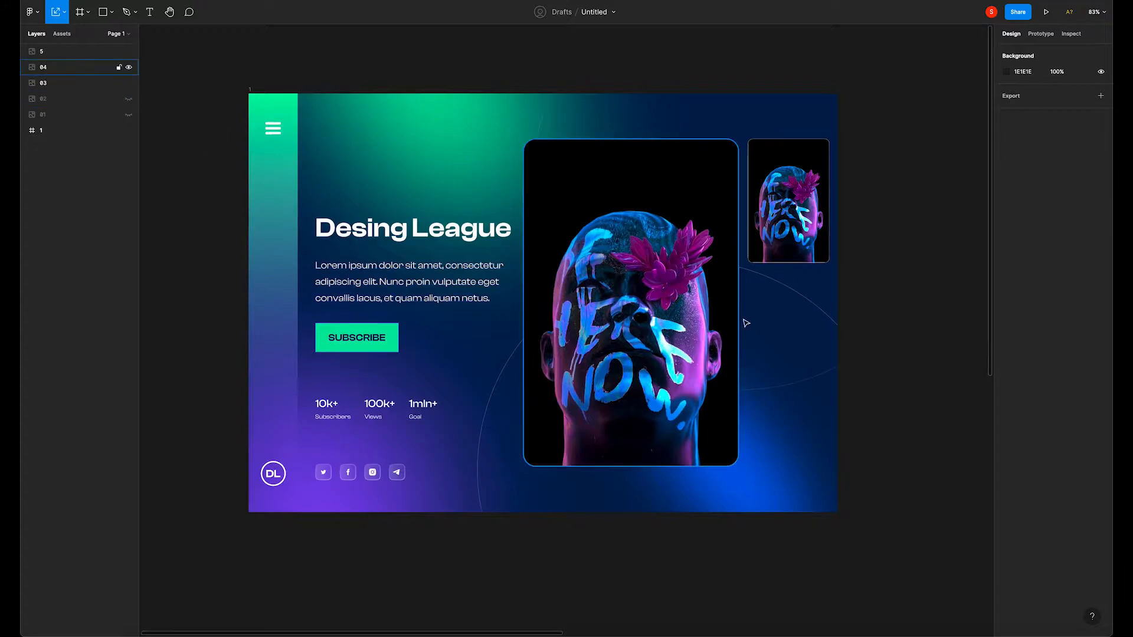
scroll(509, 298, down, 3)
scroll(874, 469, down, 2)
drag(863, 453, 748, 388)
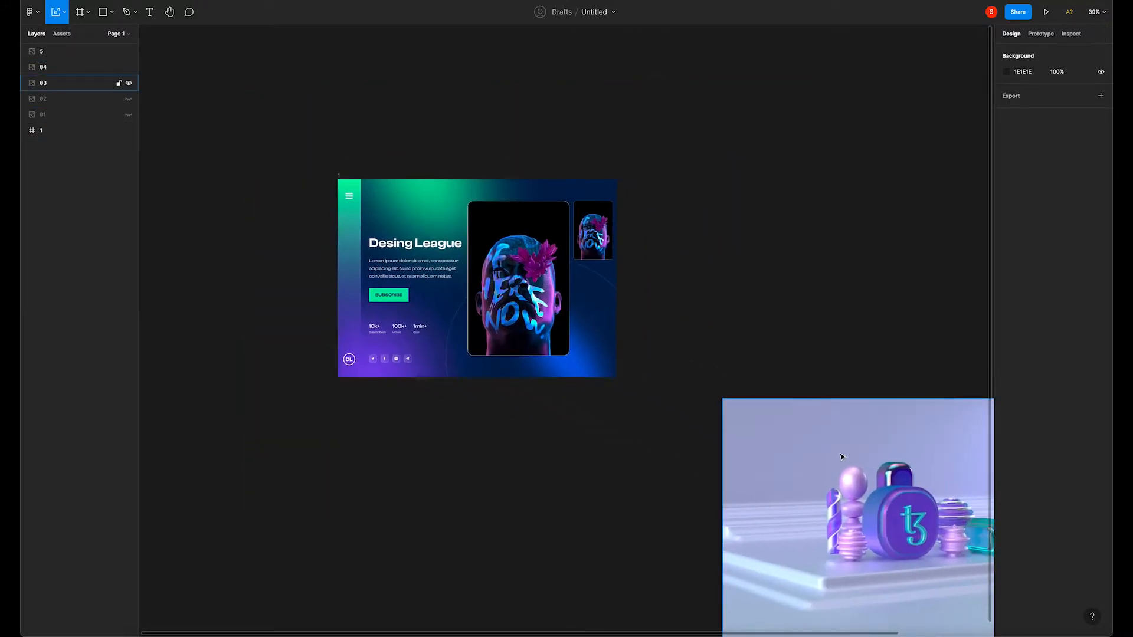
click(779, 436)
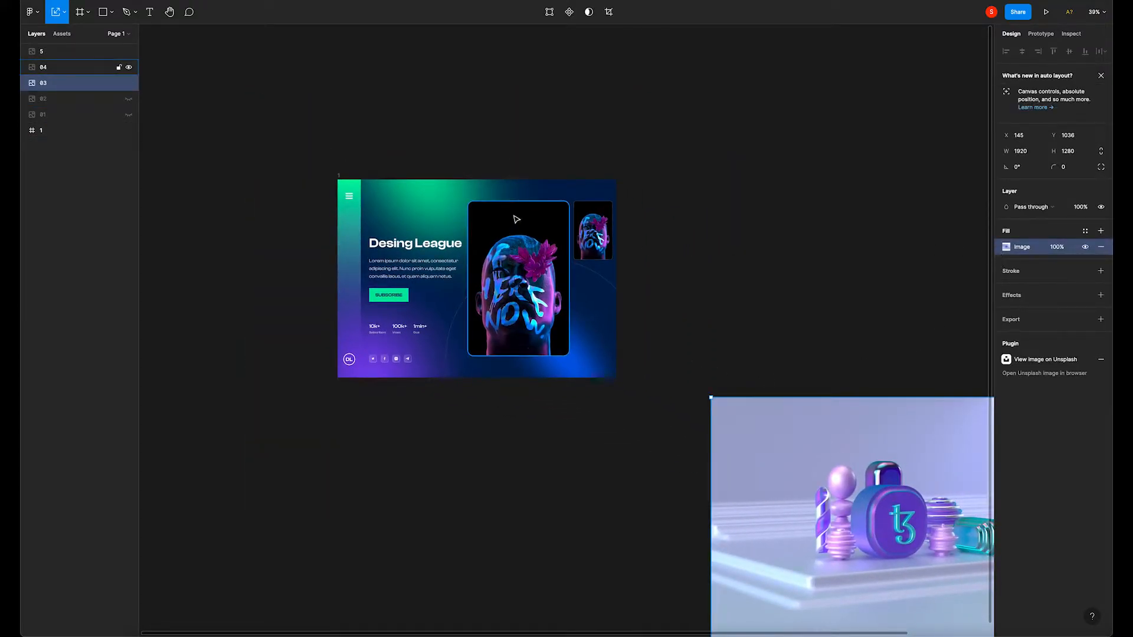
click(589, 238)
key(ctrl+v)
Delete the source image layer 03 from the canvas
click(894, 472)
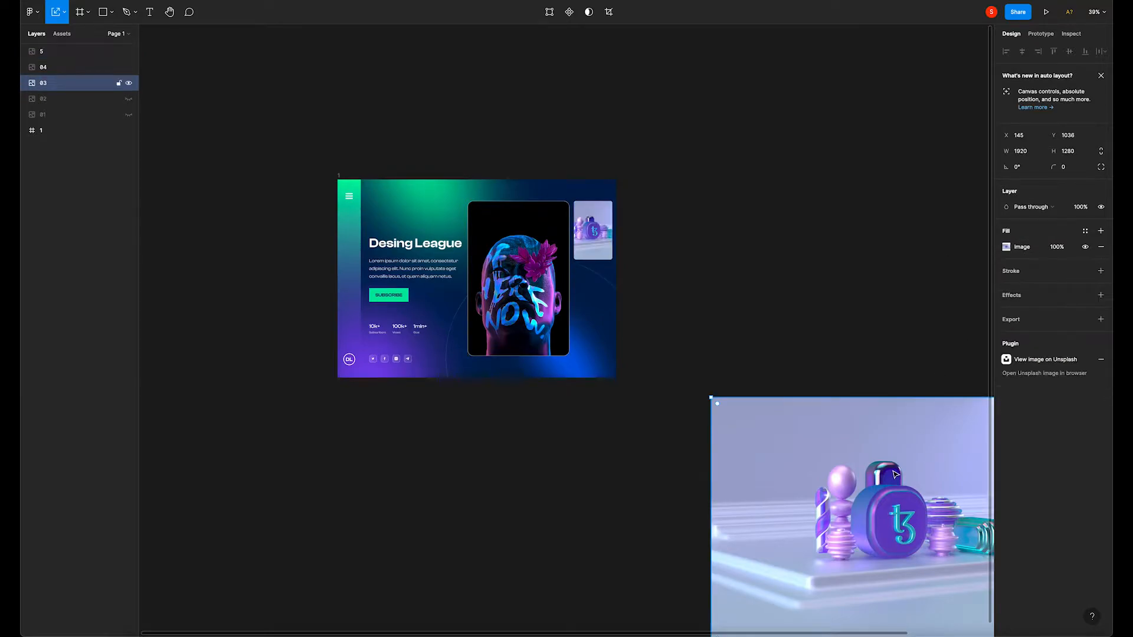
key(Delete)
scroll(579, 251, up, 5)
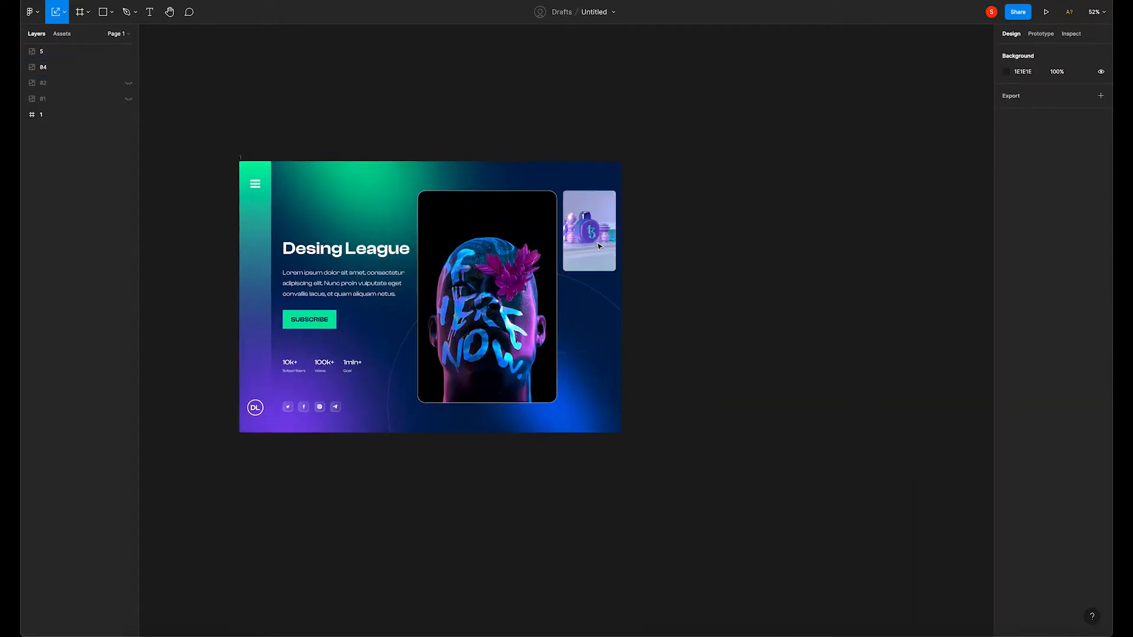
Show the hidden layer 02 and add its image fill on top of the small card's fills
click(128, 85)
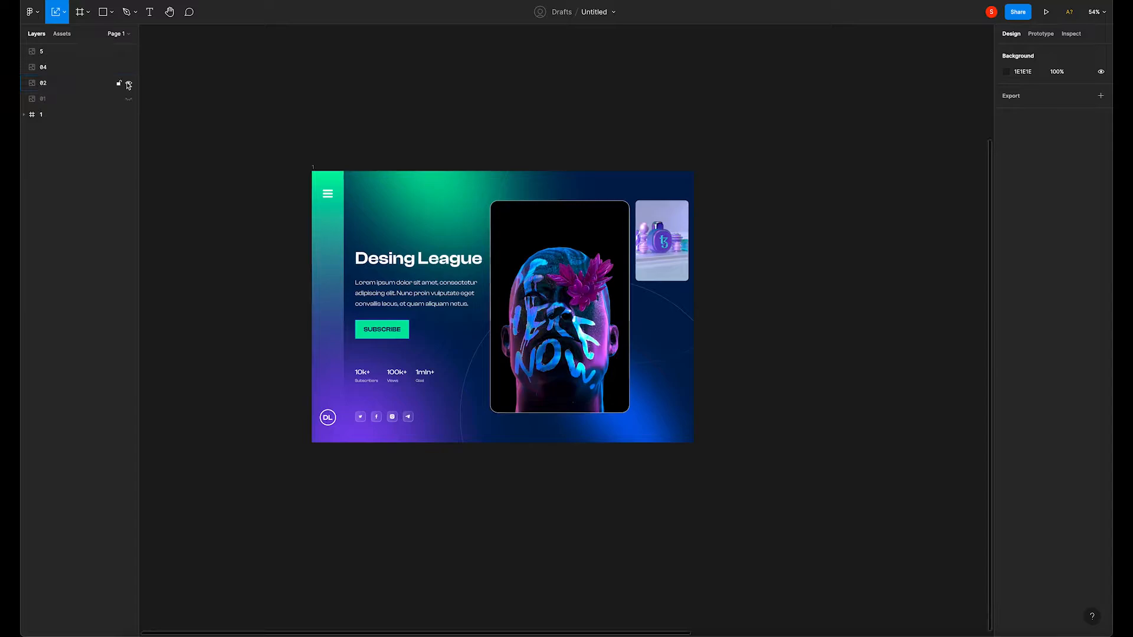
scroll(298, 225, down, 3)
click(892, 260)
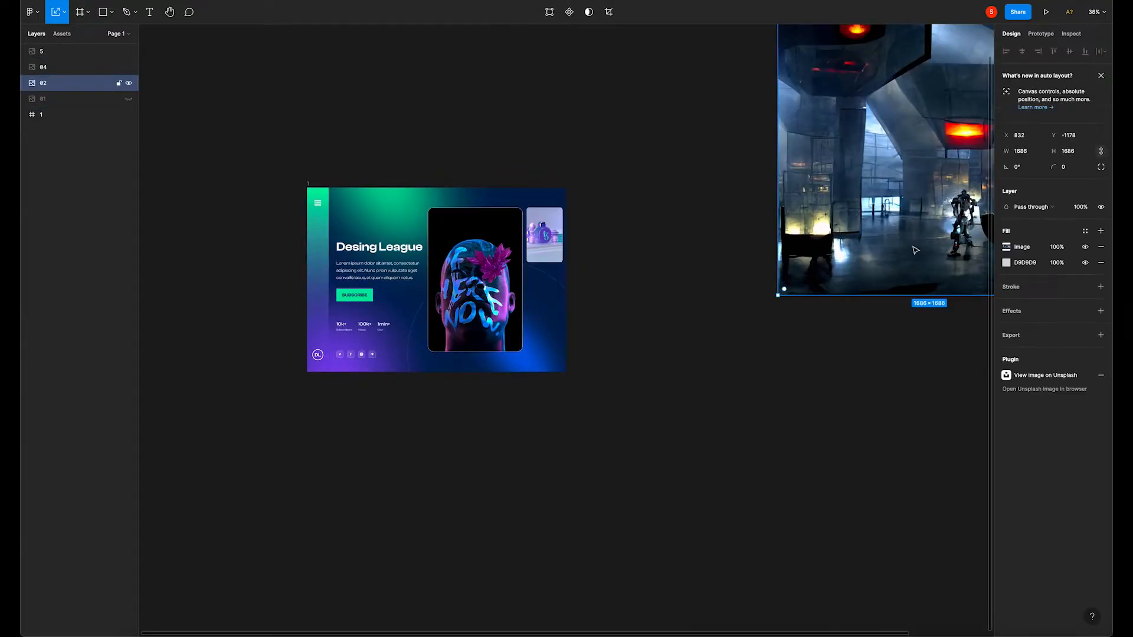
click(997, 248)
click(546, 239)
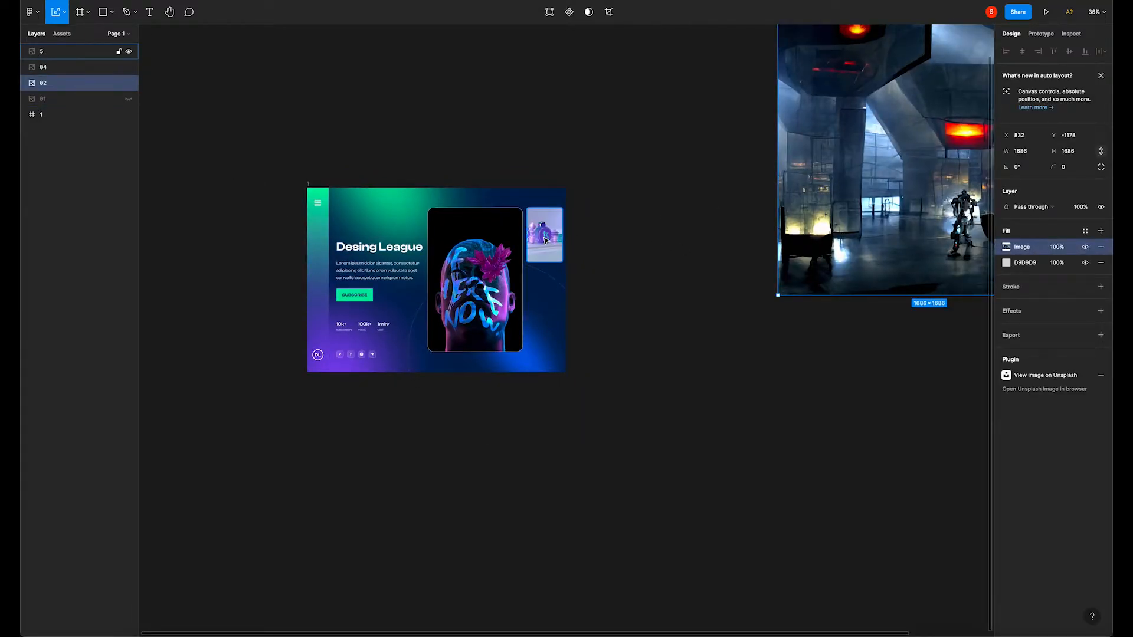
click(1007, 249)
key(ctrl+v)
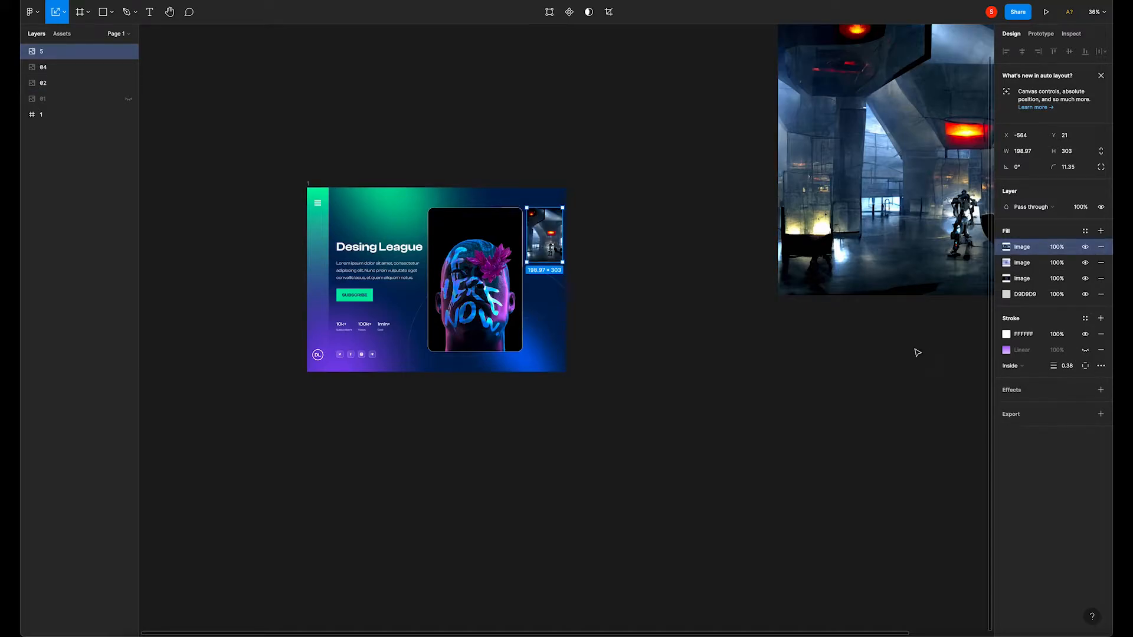
Delete the source image layer 02 from the canvas
click(661, 347)
click(814, 196)
key(Delete)
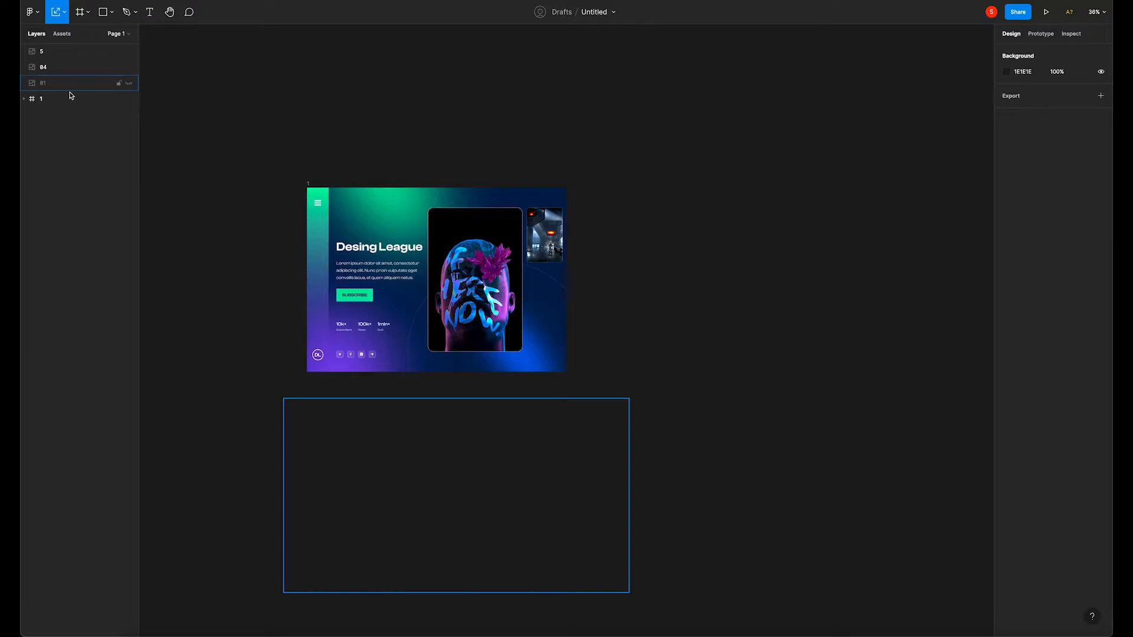
Show the hidden layer 01 and add its pink spheres image fill on top of the small card's fills
click(131, 85)
click(89, 83)
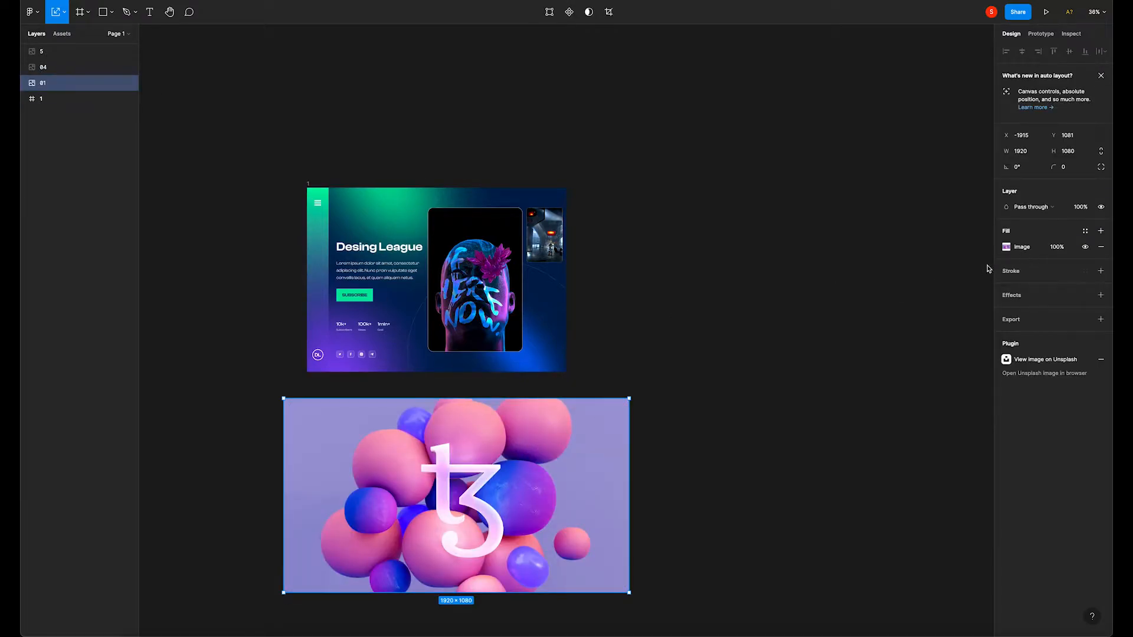
click(996, 250)
click(563, 243)
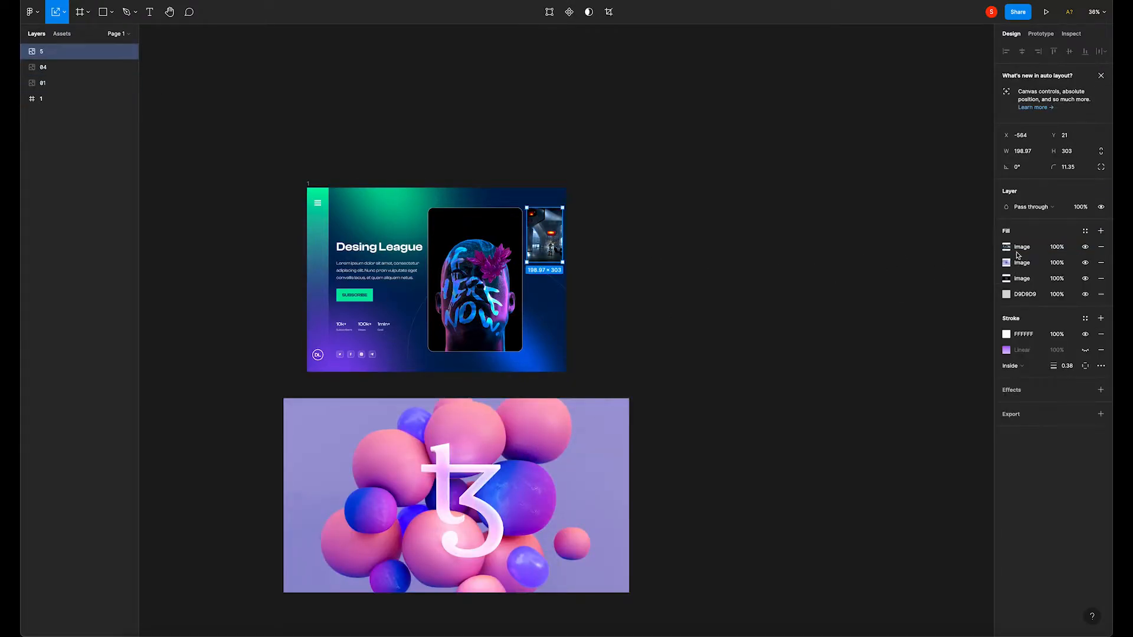
click(998, 246)
key(ctrl+v)
click(882, 261)
Delete the source image layer 01 from the canvas
click(546, 449)
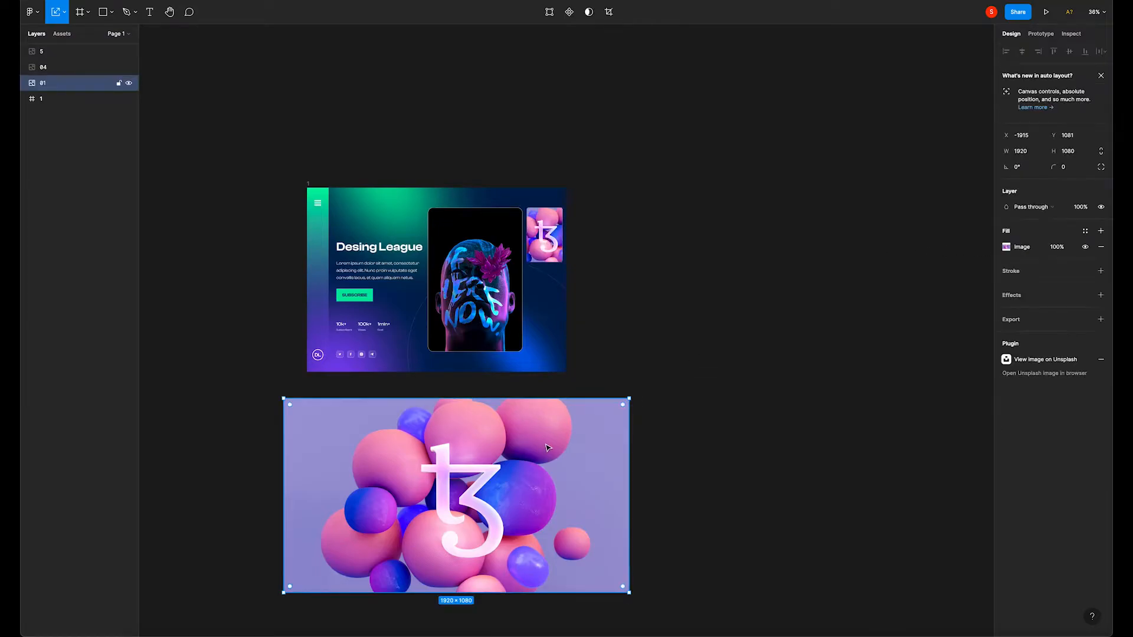
key(Delete)
scroll(555, 271, up, 5)
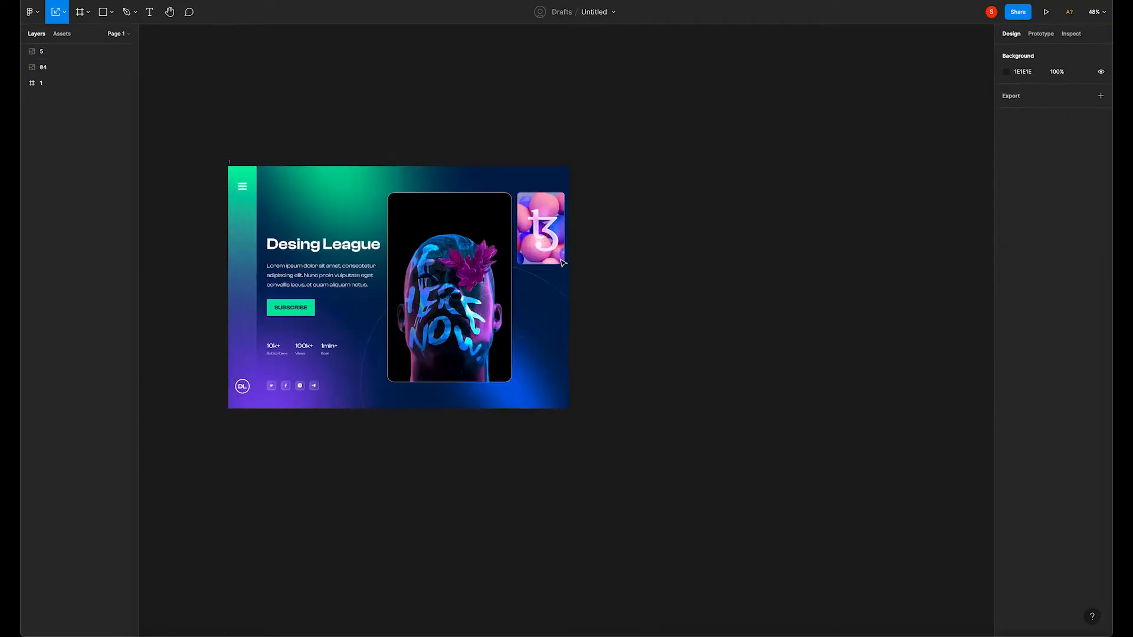
Show the robot corridor image on the small card by hiding its pink spheres fill and third image fill
scroll(548, 258, left, 5)
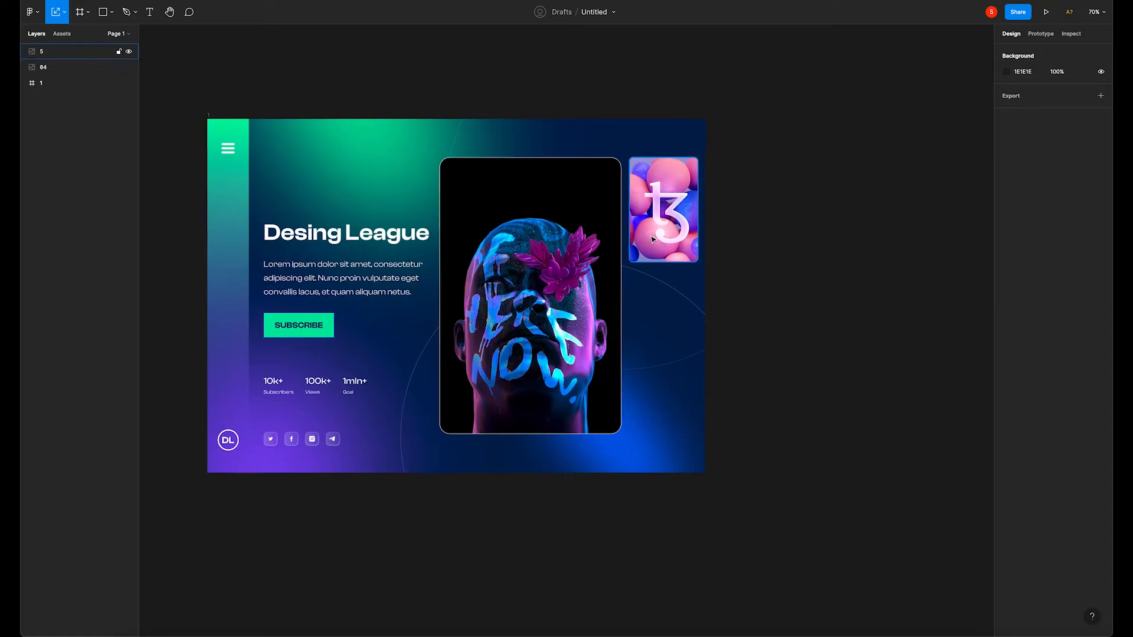
click(682, 232)
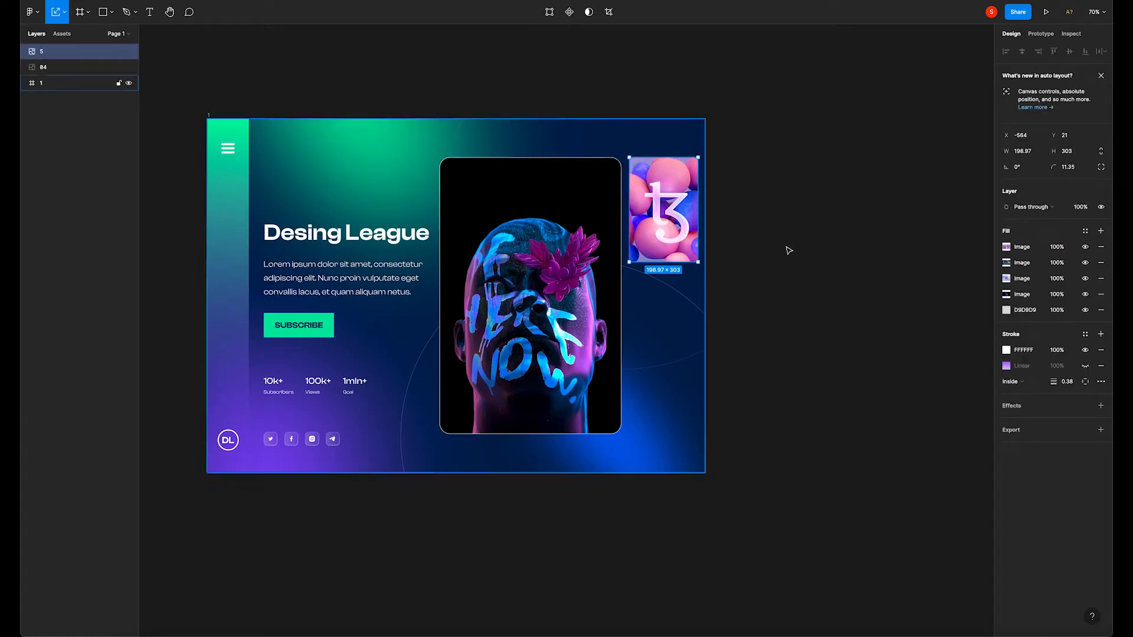
click(1084, 247)
click(1084, 263)
click(1085, 246)
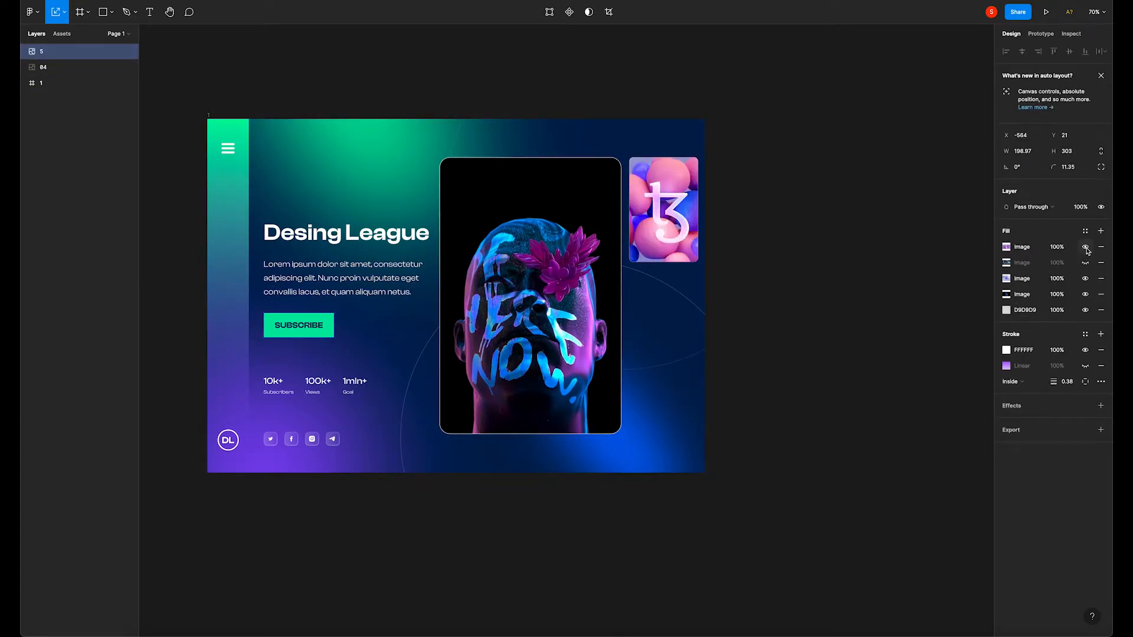
click(1084, 247)
click(1084, 263)
click(796, 246)
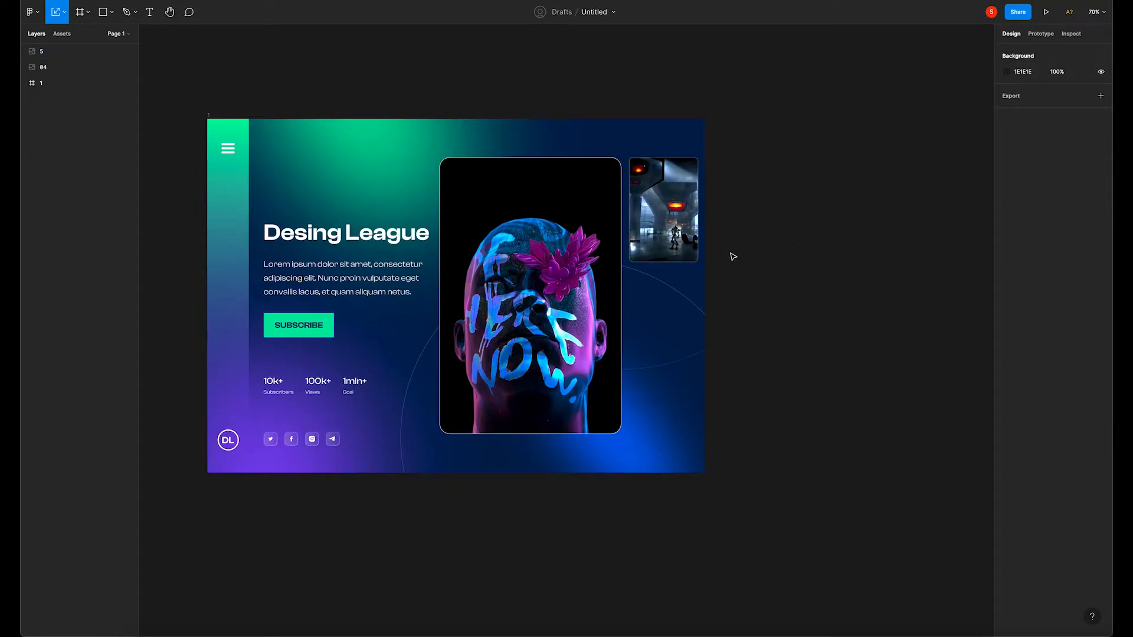
scroll(733, 245, down, 1)
scroll(733, 245, right, 1)
alt+drag(651, 214, 711, 214)
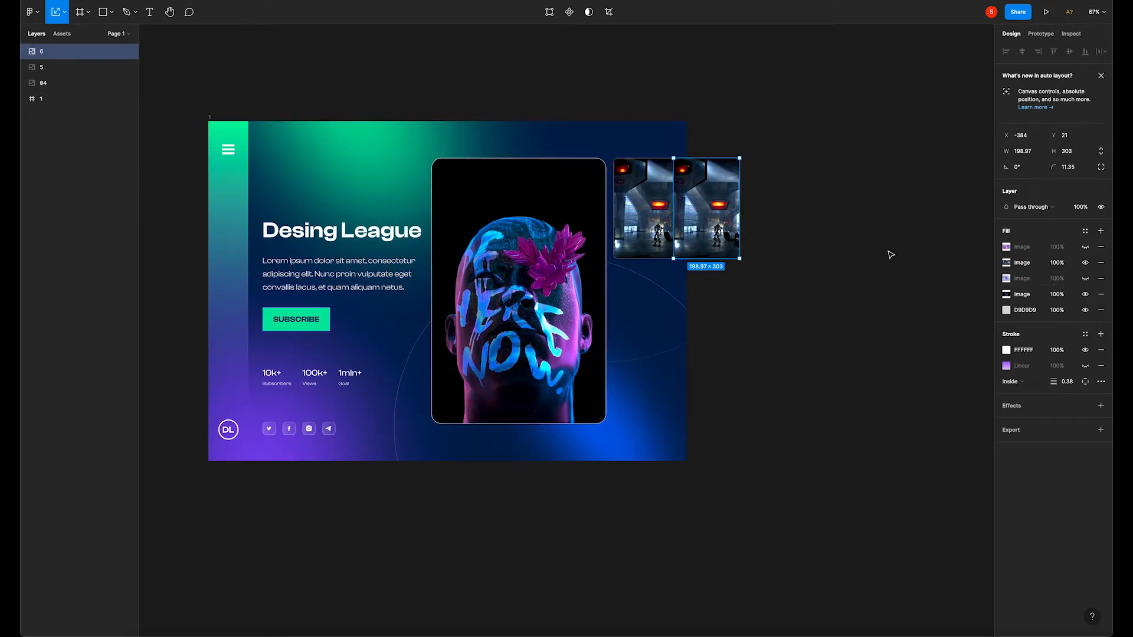
key(ctrl+z)
alt+drag(654, 215, 662, 213)
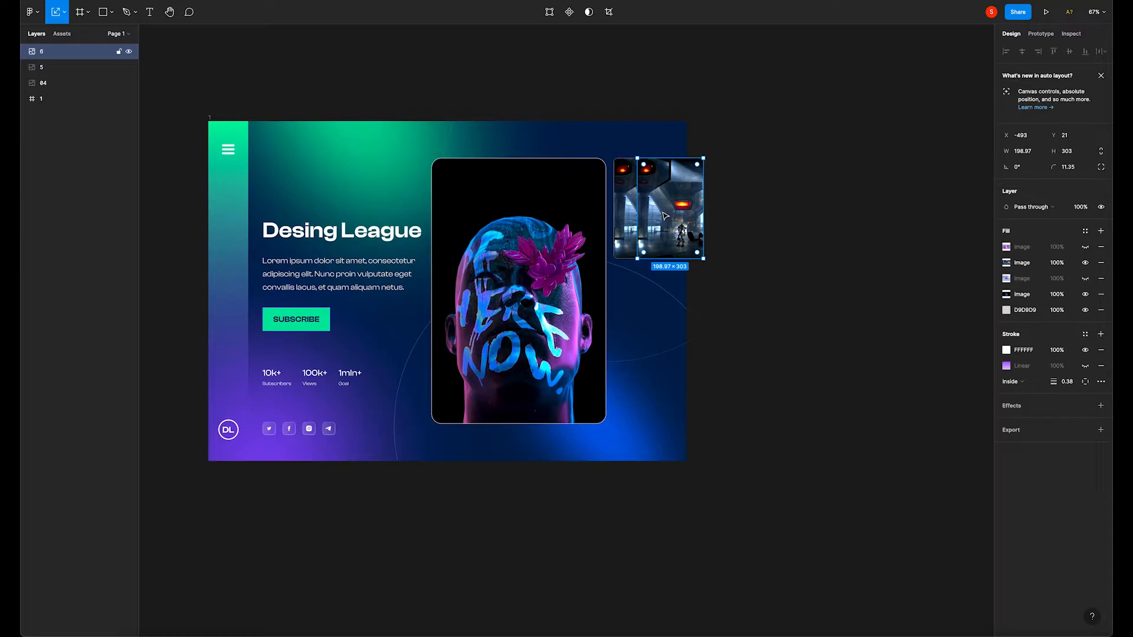
key(ctrl+z)
key(ctrl+z)
Move the small robot corridor card into frame 1 at X 1221, Y 110, level with the portrait card's upper edge
mouse_move(629, 200)
mouse_down()
mouse_move(785, 199)
mouse_move(642, 185)
mouse_up()
click(696, 159)
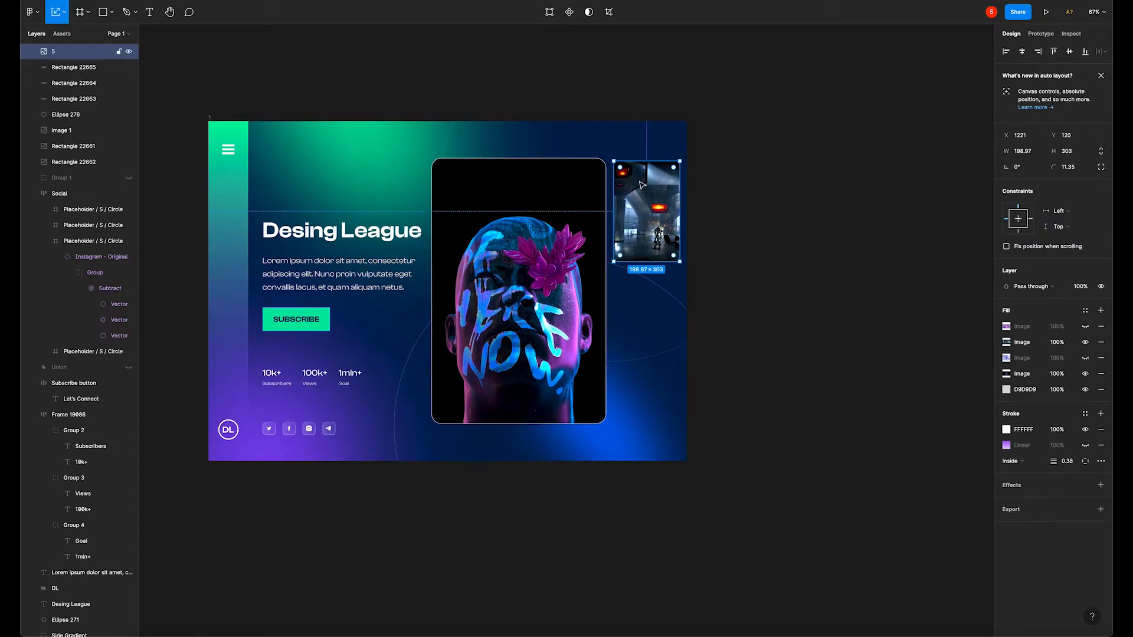
scroll(629, 165, up, 5)
key(shift+Up)
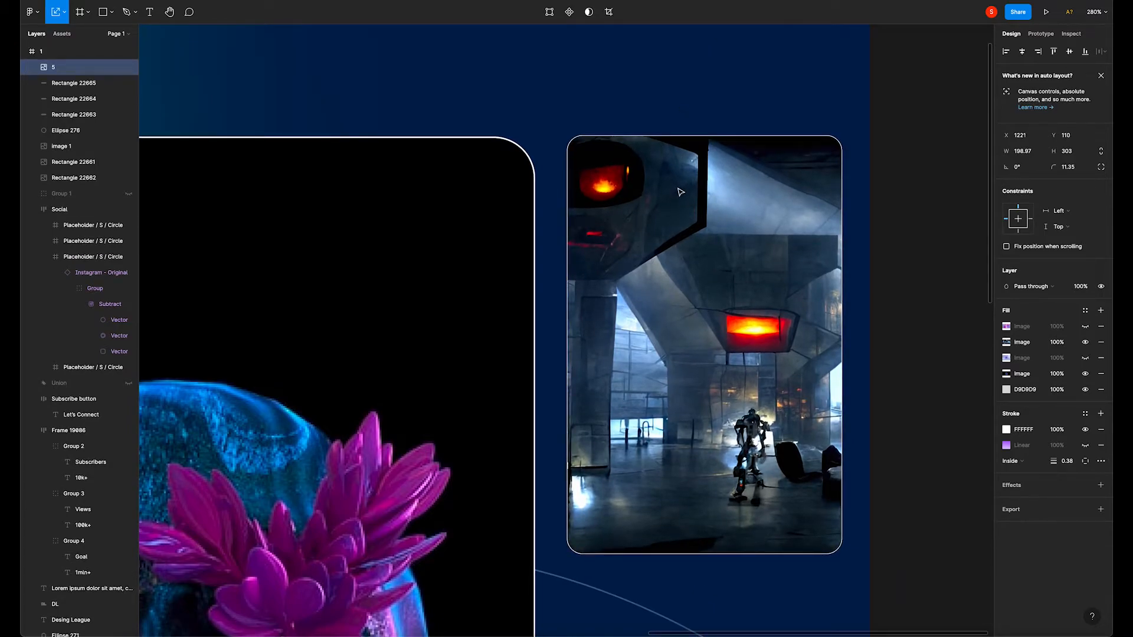
scroll(681, 192, down, 5)
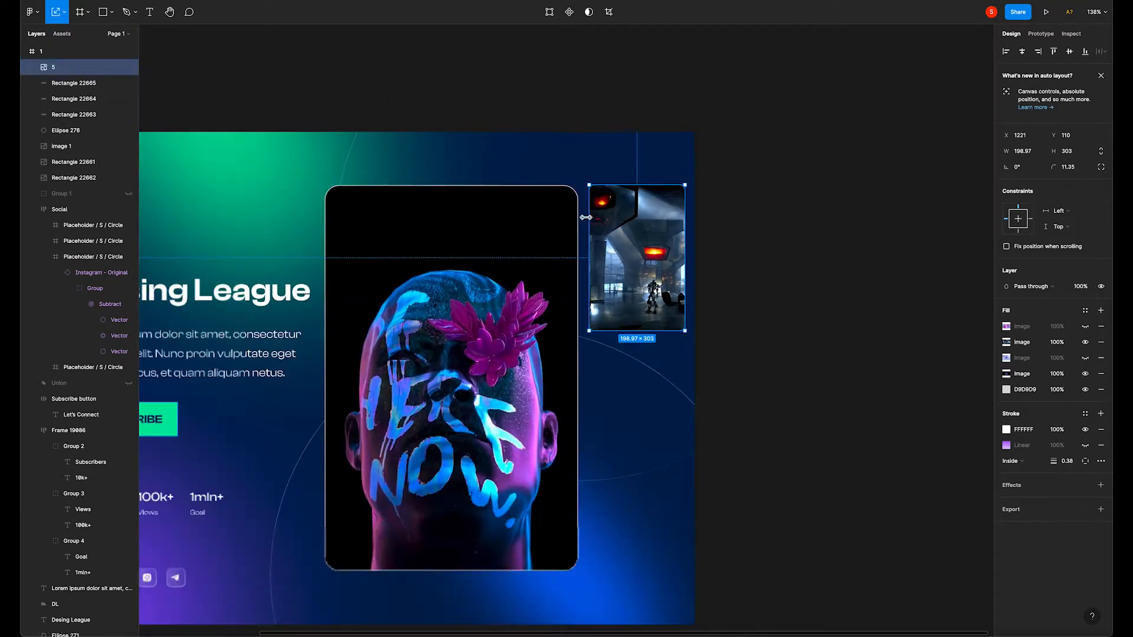
click(738, 236)
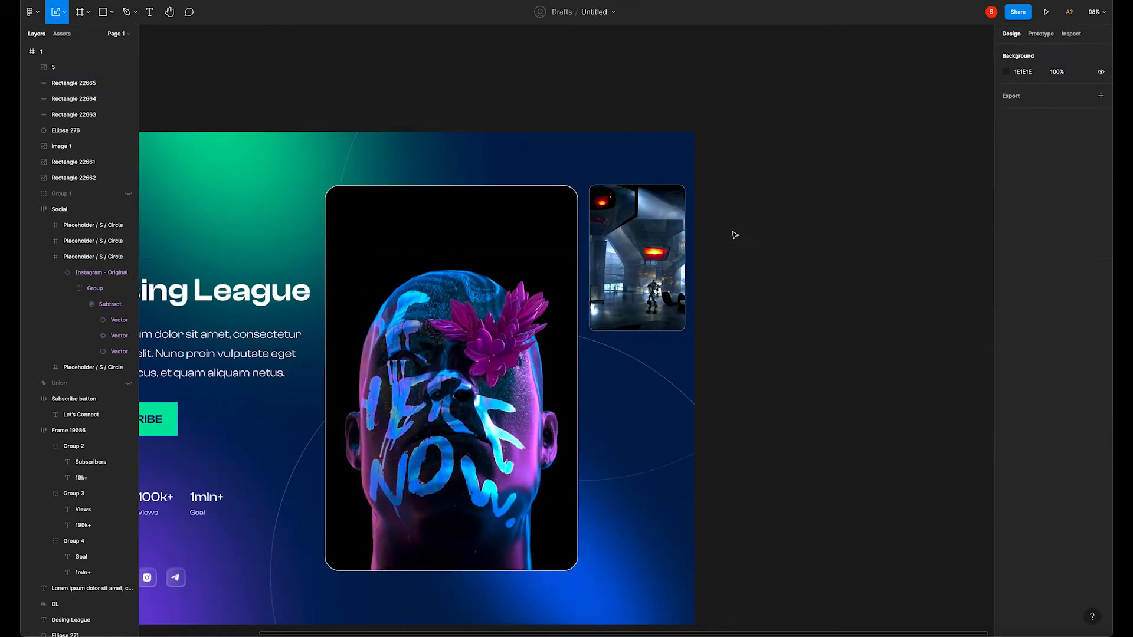
Duplicate the small robot card sideways to X 1309 and show the pink spheres image fill on the copy
scroll(694, 235, down, 1)
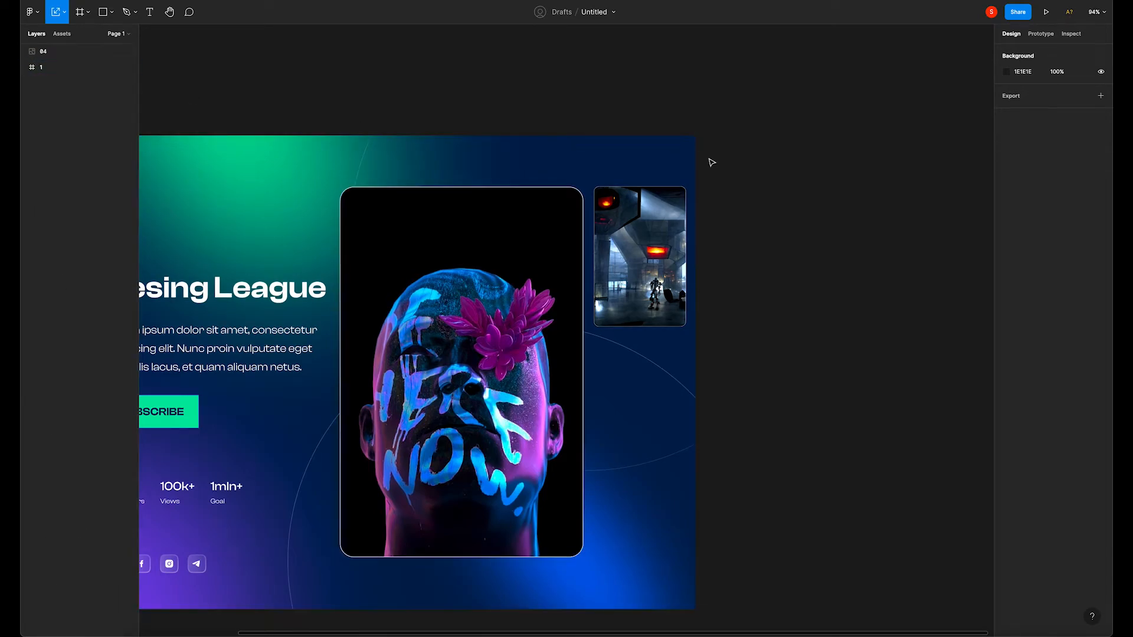
scroll(733, 184, down, 3)
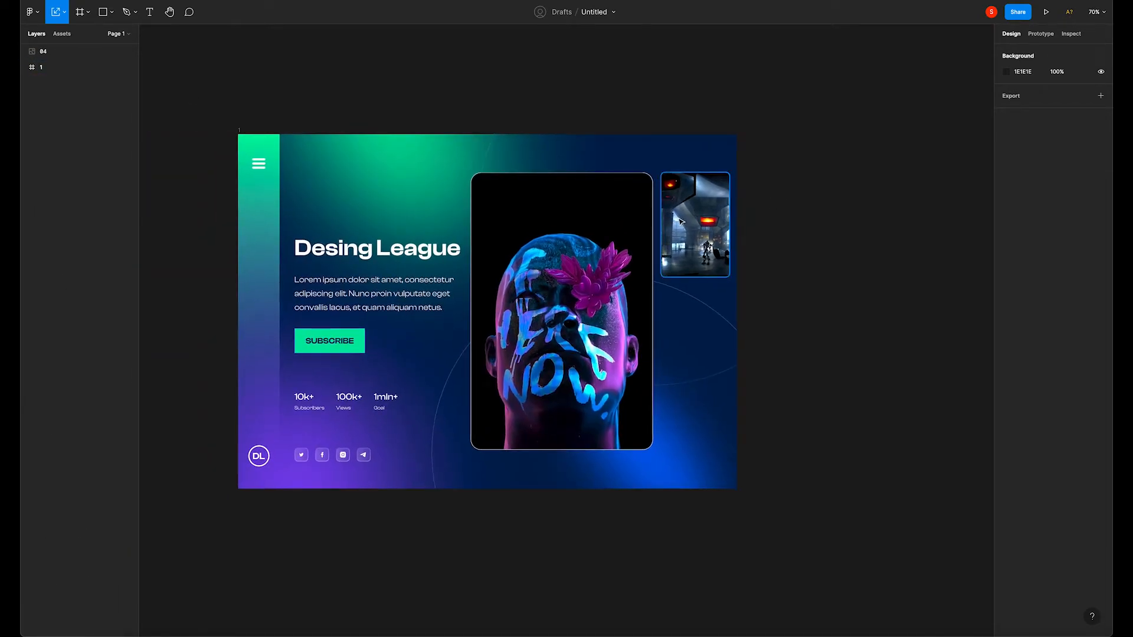
click(682, 222)
alt+drag(701, 222, 732, 222)
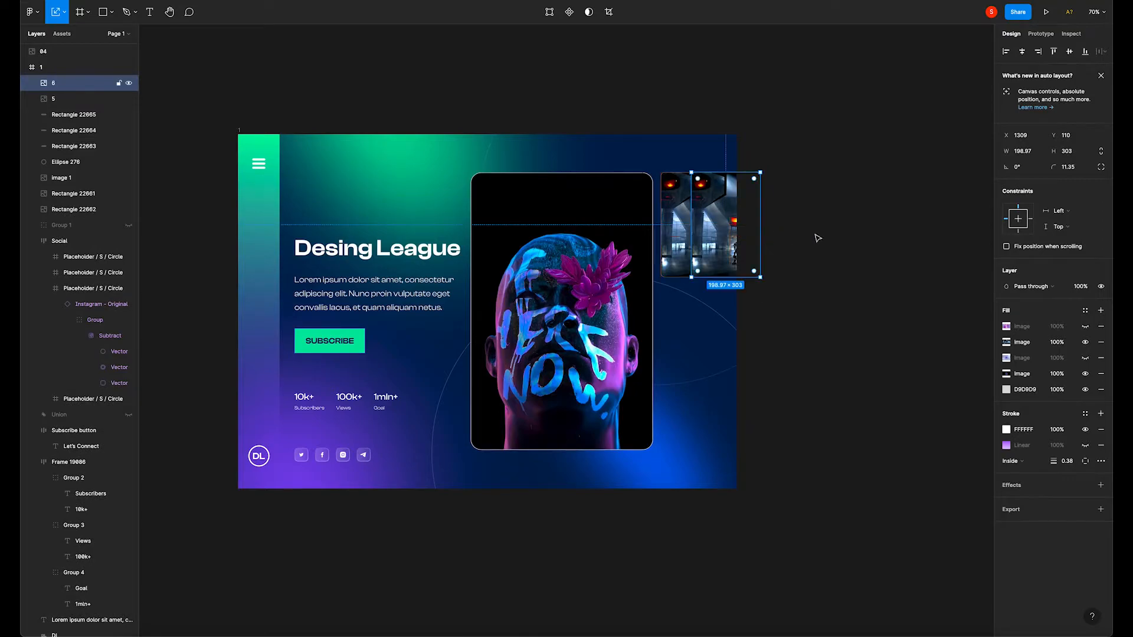
click(1086, 327)
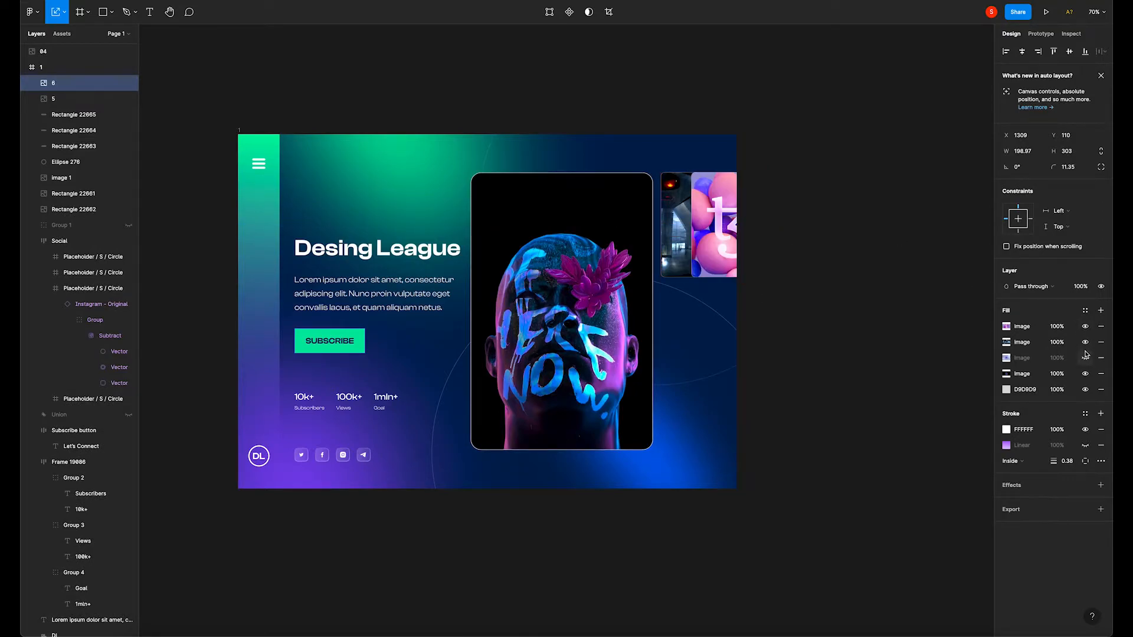
click(800, 254)
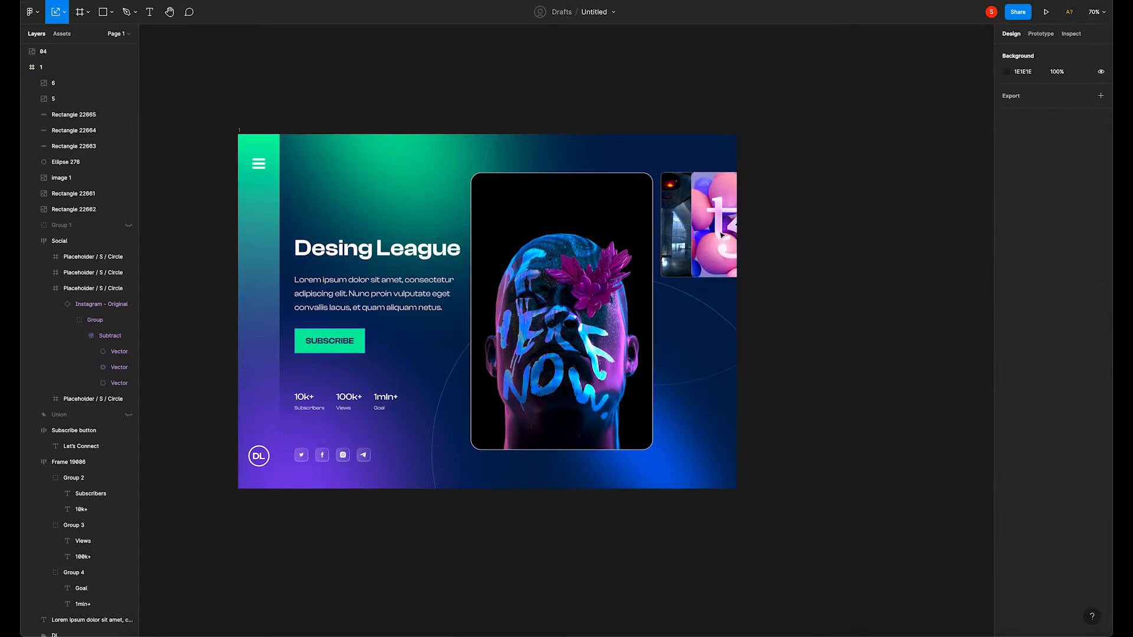
Move the pink spheres card sideways to X 1477, beyond the right edge of frame 1
drag(714, 233, 717, 233)
key(shift+Right)
key(shift+Right)
key(shift+Right)
key(shift+Right)
key(shift+Right)
key(shift+Right)
key(shift+Right)
key(shift+Right)
key(shift+Right)
key(shift+Right)
key(shift+Right)
key(shift+Right)
key(shift+Right)
key(shift+Right)
key(shift+Right)
key(shift+Right)
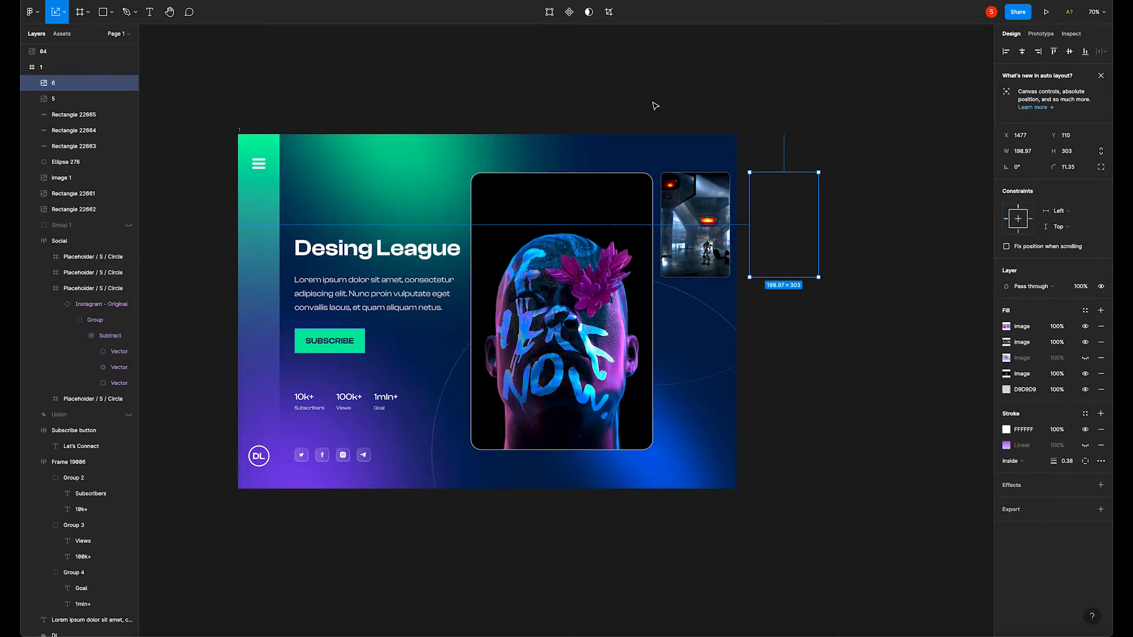
click(655, 106)
scroll(584, 104, down, 4)
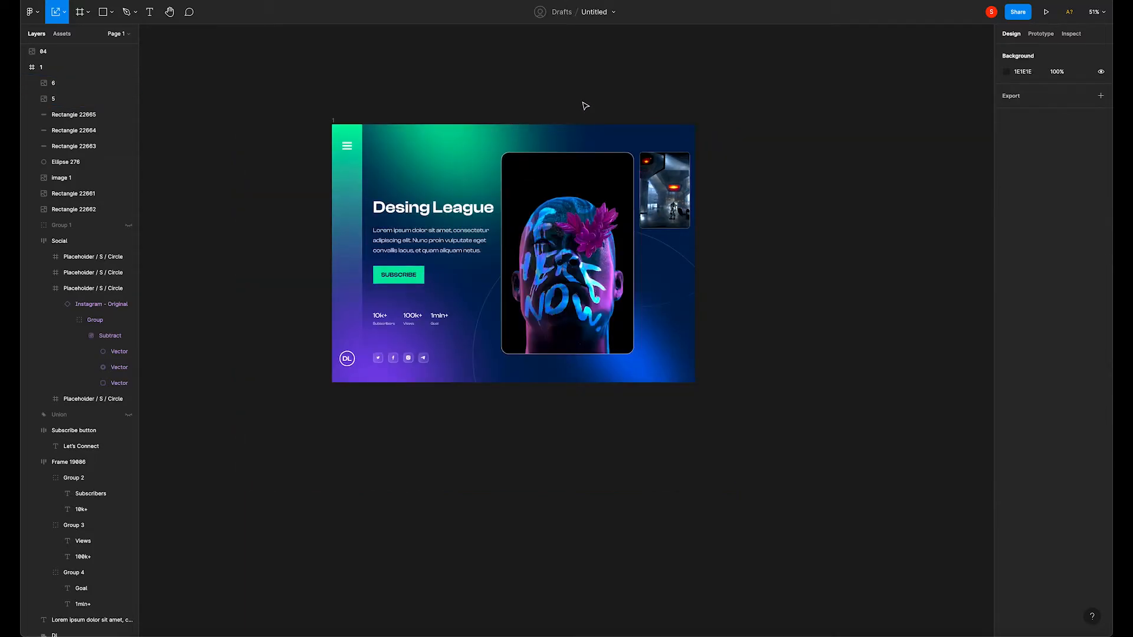
click(346, 121)
drag(345, 121, 332, 386)
key(Delete)
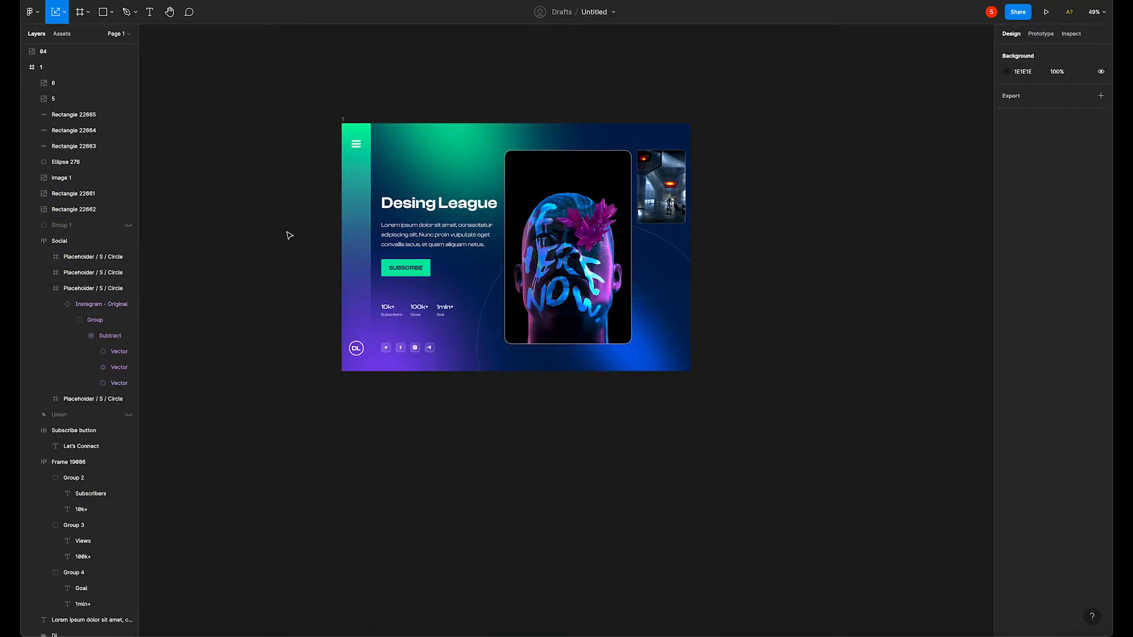
Nest the large portrait card 04 inside frame 1 without changing its place beside the small card
click(572, 211)
mouse_move(606, 220)
mouse_down()
mouse_move(863, 254)
mouse_move(605, 206)
mouse_move(554, 208)
mouse_move(599, 223)
mouse_up()
click(746, 128)
click(744, 246)
scroll(559, 222, up, 4)
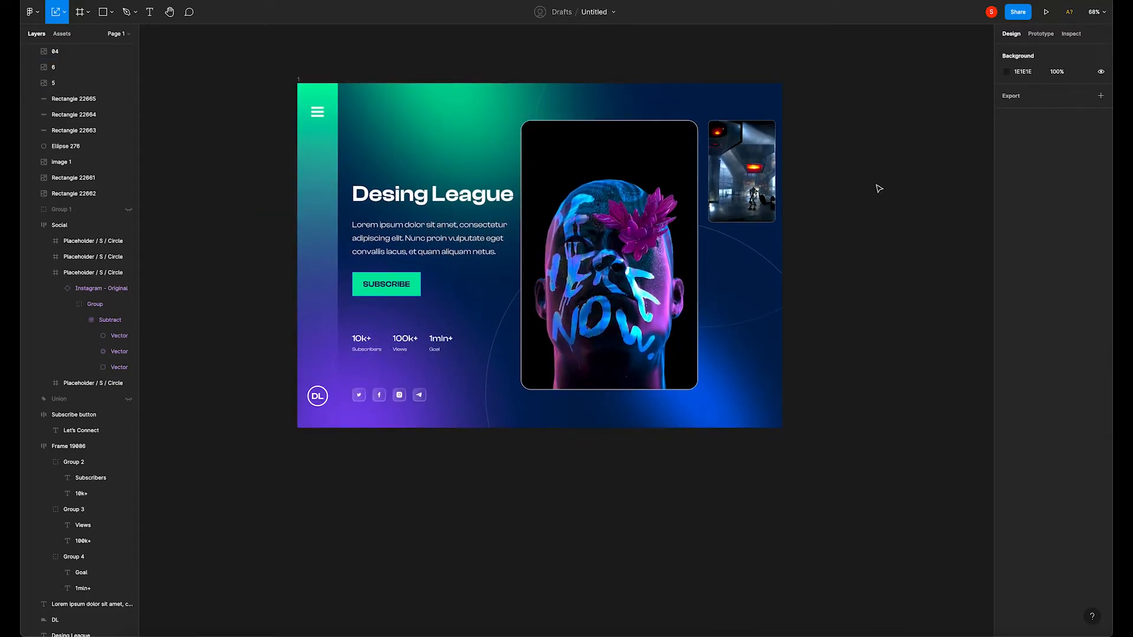
drag(803, 186, 791, 194)
Duplicate the whole landing page frame 1 directly below the original
scroll(474, 159, down, 4)
click(347, 109)
key(ctrl+d)
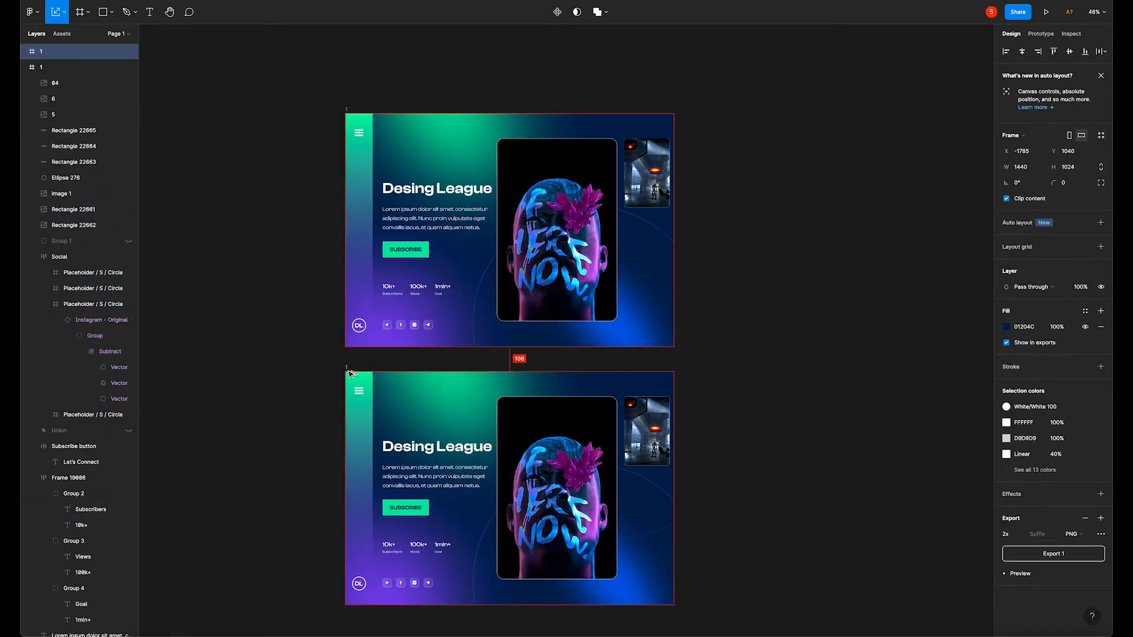
click(306, 341)
scroll(302, 325, down, 3)
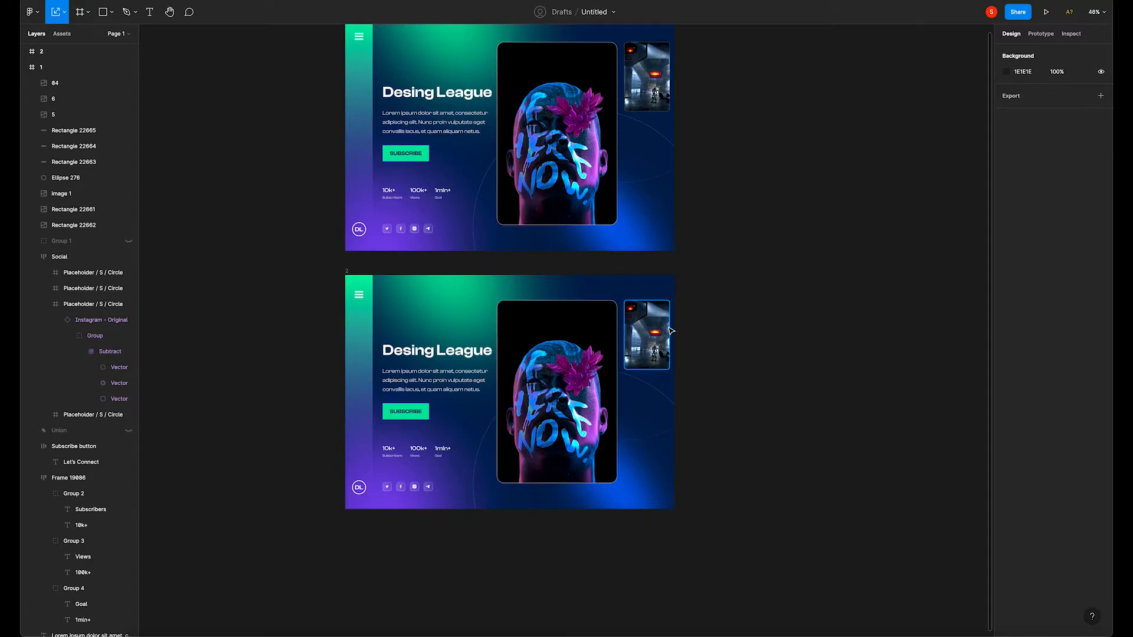
In frame 2, shift small cards 5 and 6 left together until the robot card is at X 957 and the spheres card is beside the portrait
drag(755, 300, 718, 367)
click(708, 321)
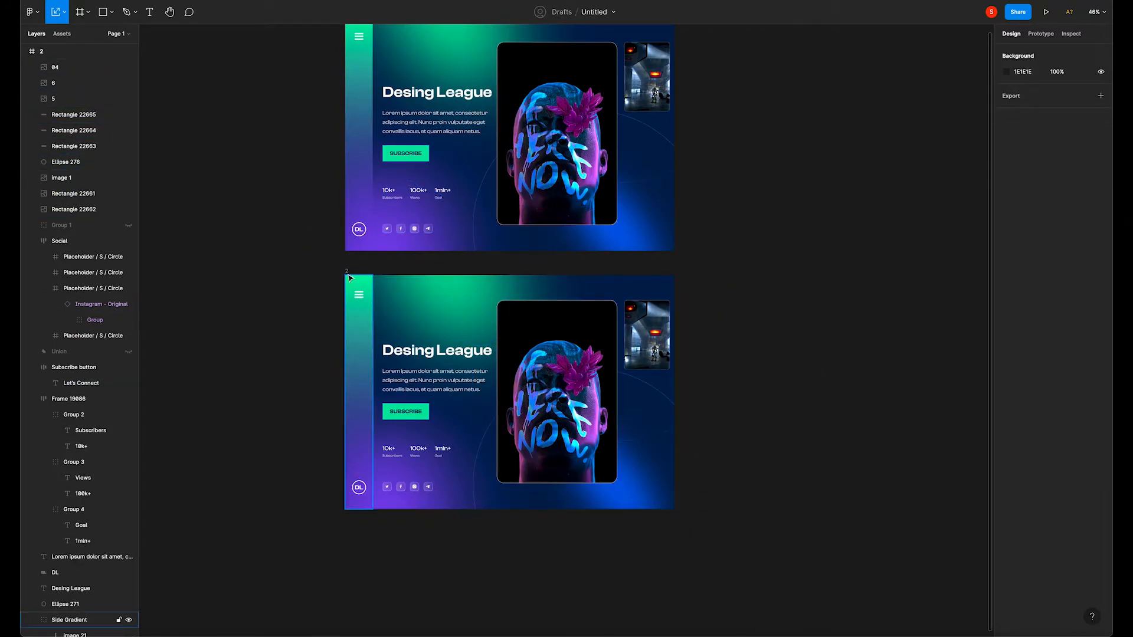
click(359, 319)
click(24, 52)
click(24, 67)
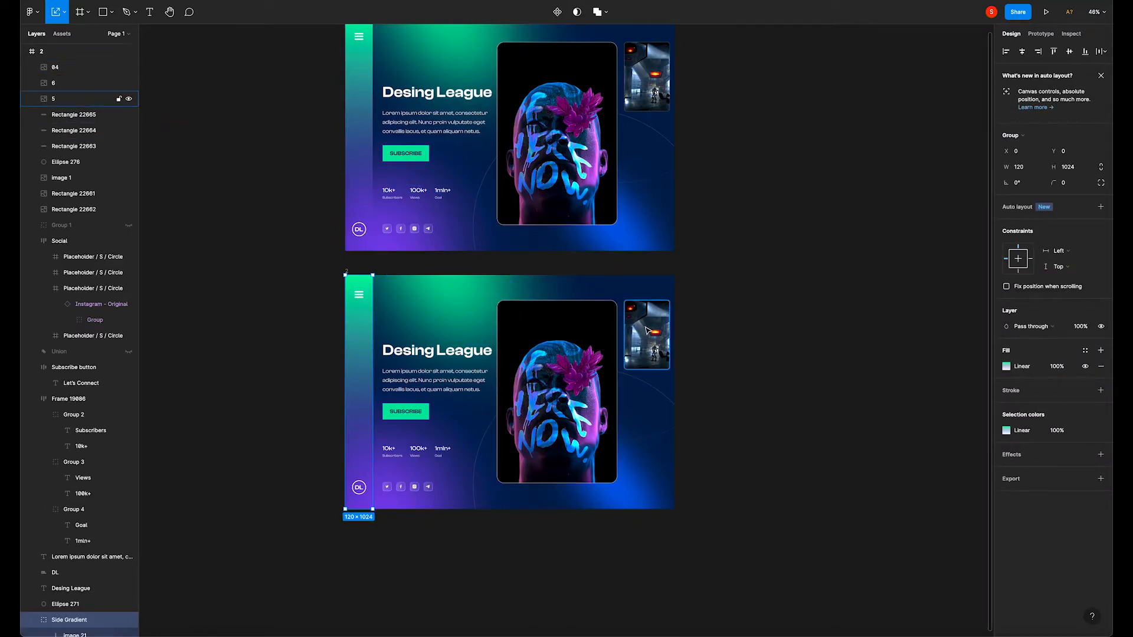
click(76, 99)
click(83, 83)
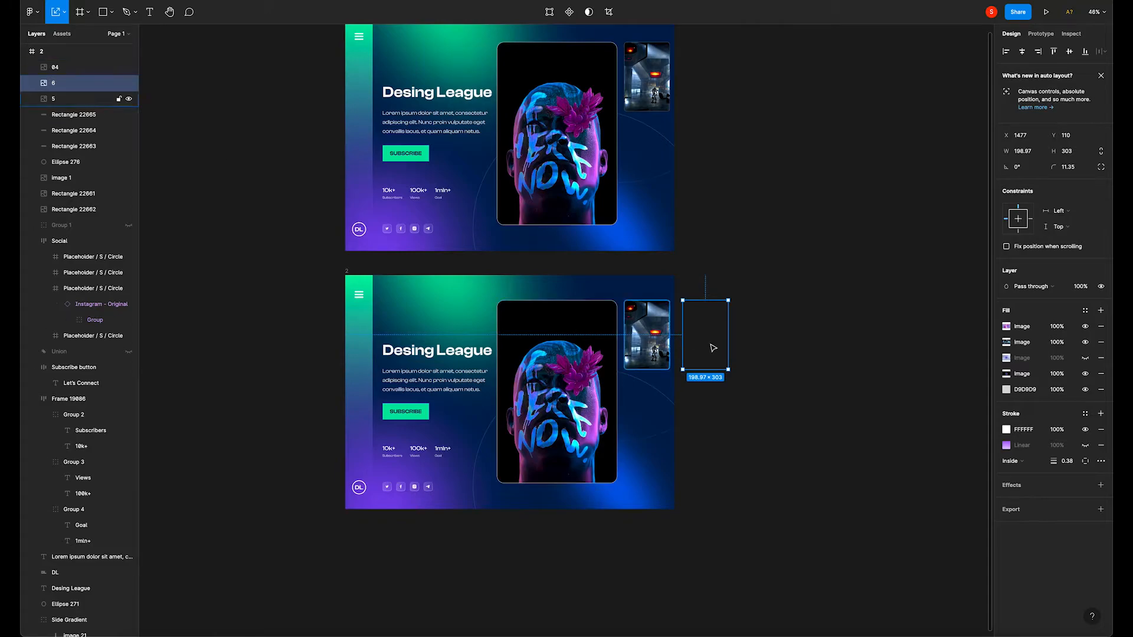
scroll(711, 346, up, 2)
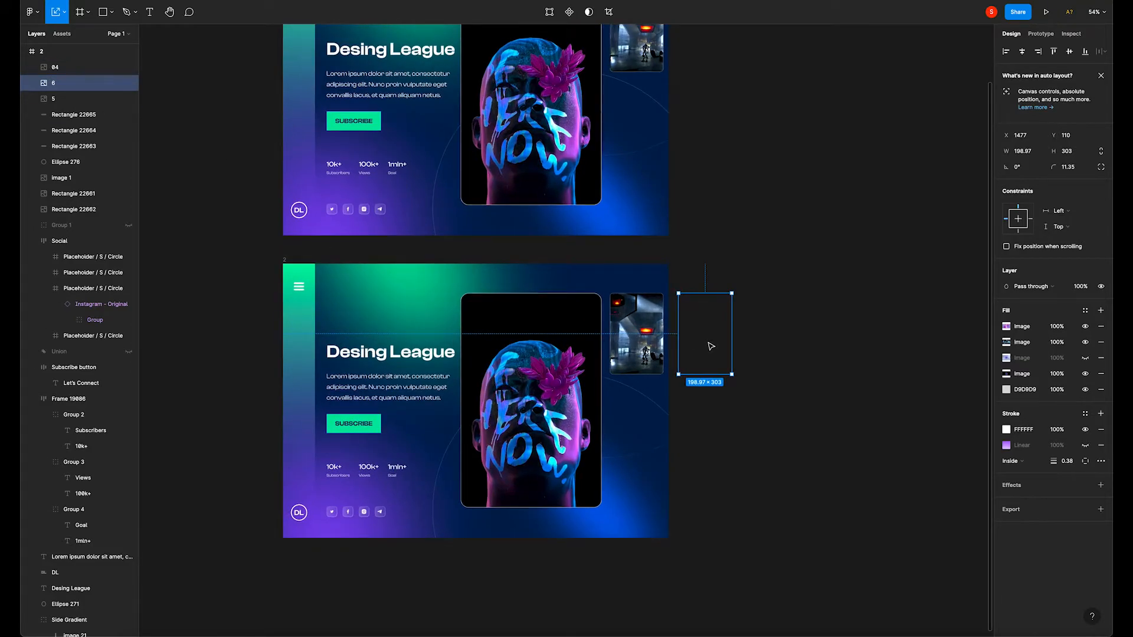
shift+click(645, 347)
key(shift+Left)
key(shift+Left)
key(shift+Left)
key(shift+Left)
key(shift+Left)
key(shift+Left)
key(shift+Left)
key(shift+Left)
key(shift+Left)
key(shift+Left)
key(shift+Left)
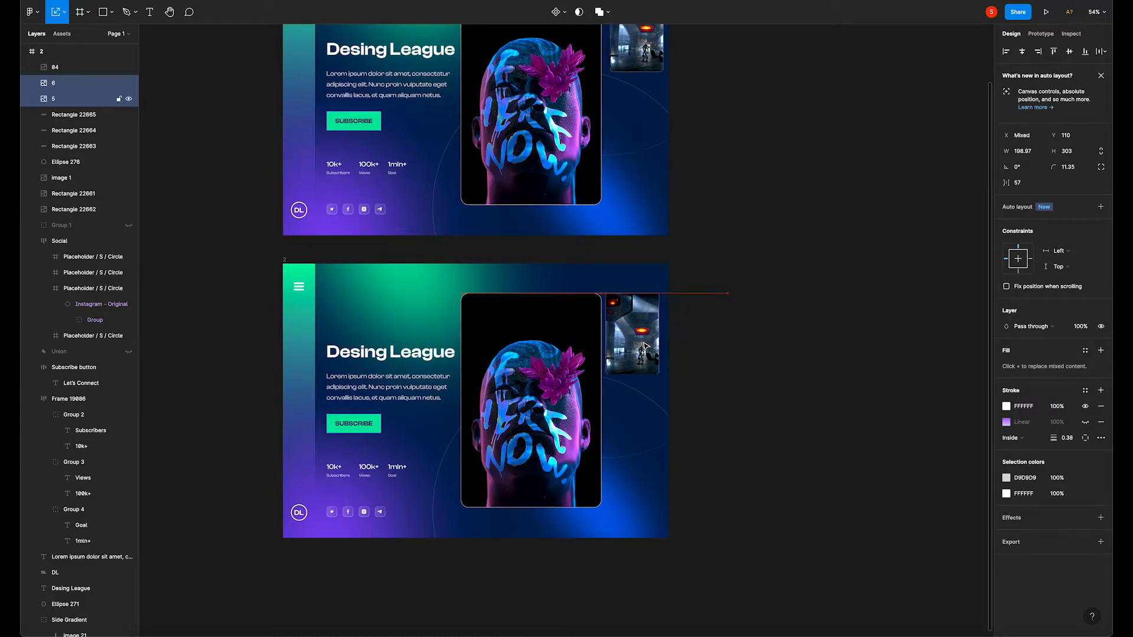
key(shift+Left)
key(shift+Left)
key(shift+Left)
key(shift+Left)
key(shift+Left)
key(shift+Left)
key(shift+Left)
key(shift+Left)
key(shift+Left)
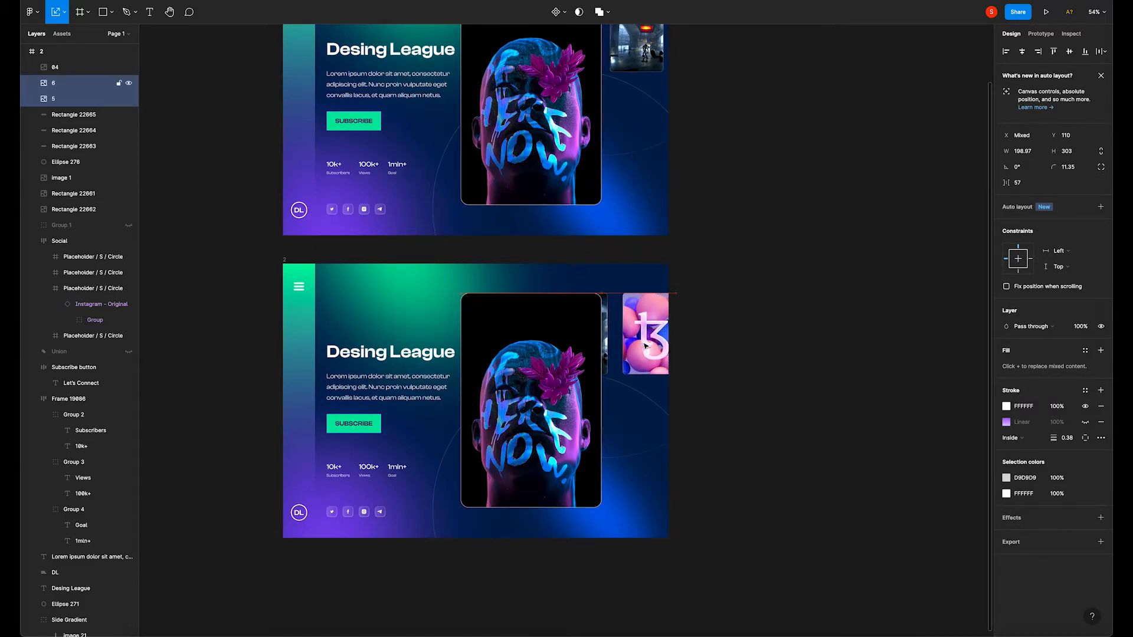
key(shift+Left)
key(shift+Left)
key(shift+Left)
key(shift+Left)
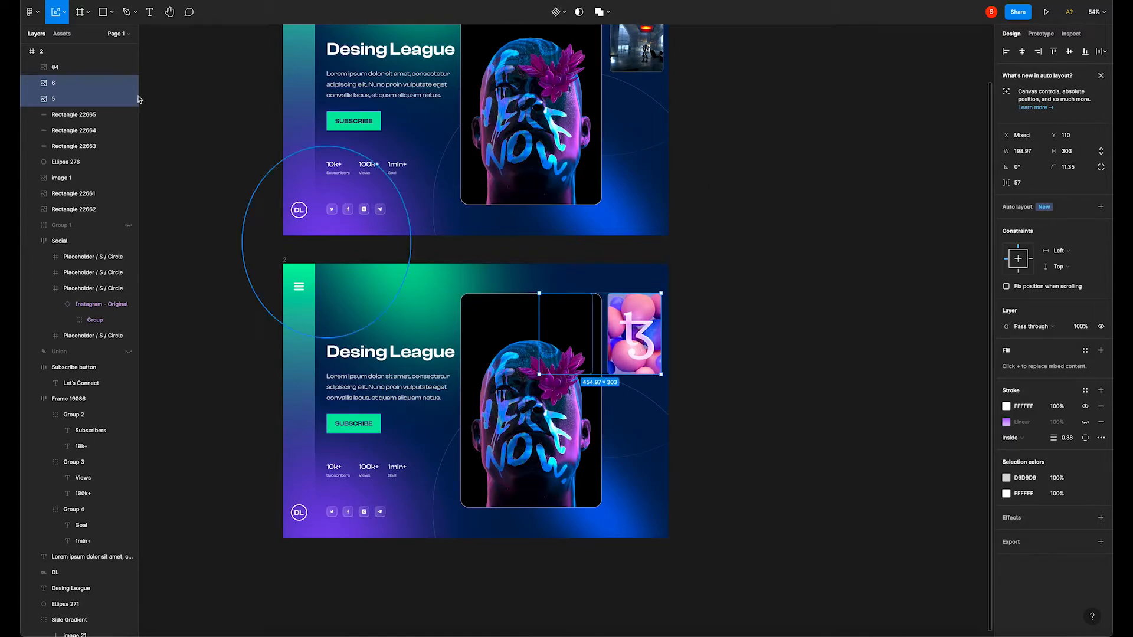
Bring the small robot card 5 in frame 2 in front of the large portrait card
click(90, 102)
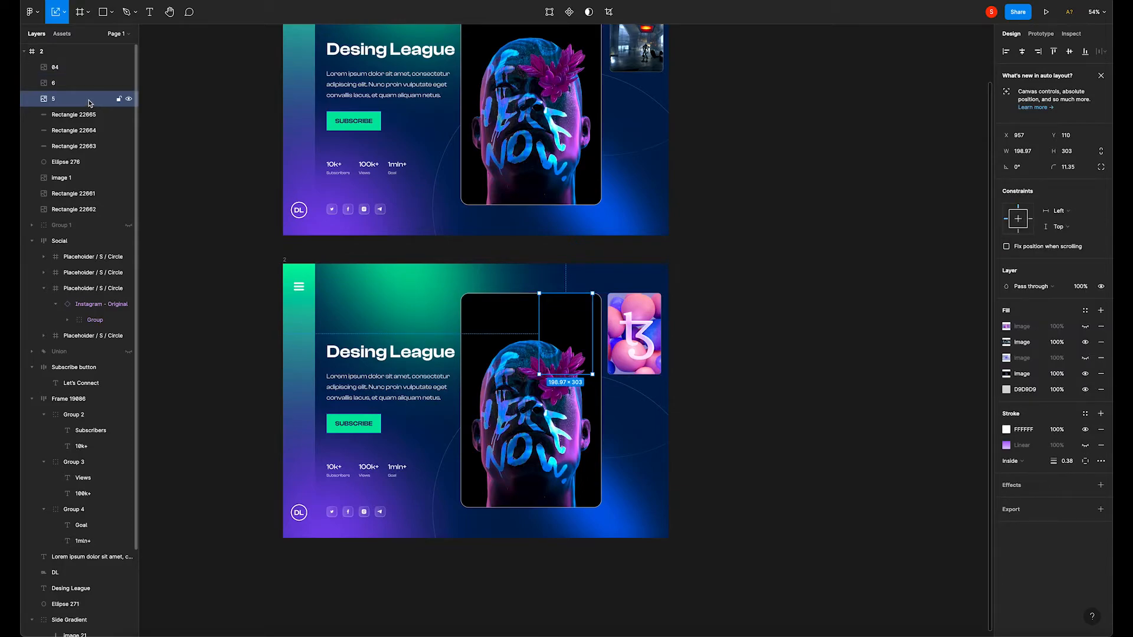
key(bracketright)
scroll(542, 419, up, 3)
drag(588, 322, 589, 313)
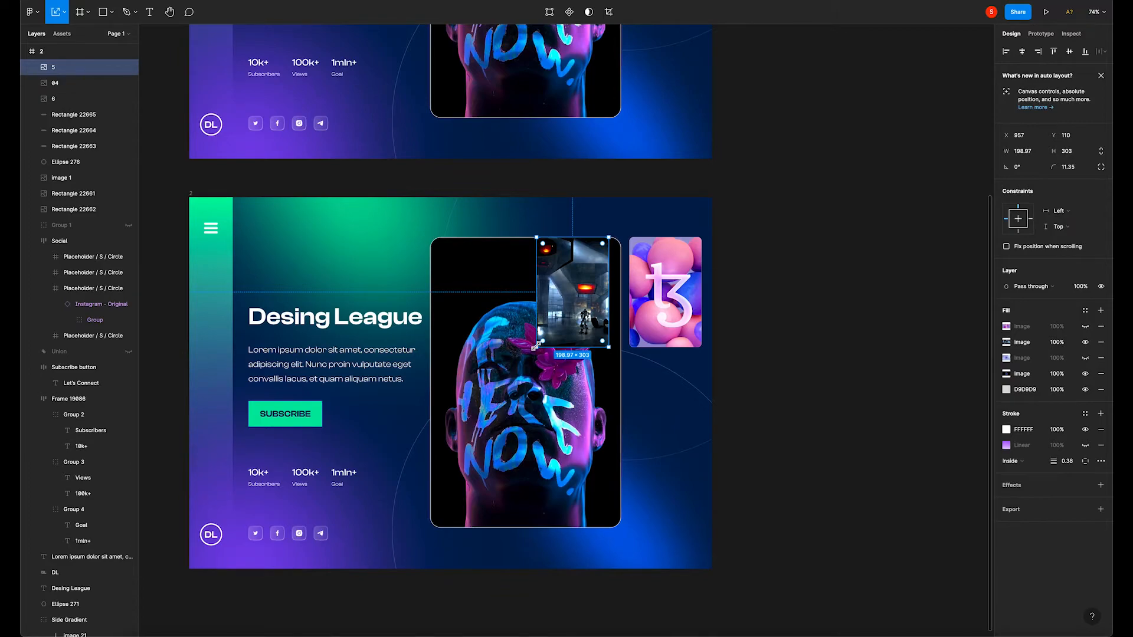
Scale the robot card in frame 2 up to 524 × 798 and place it over the portrait card at X 663, Y 140
drag(535, 347, 418, 497)
key(shift+0)
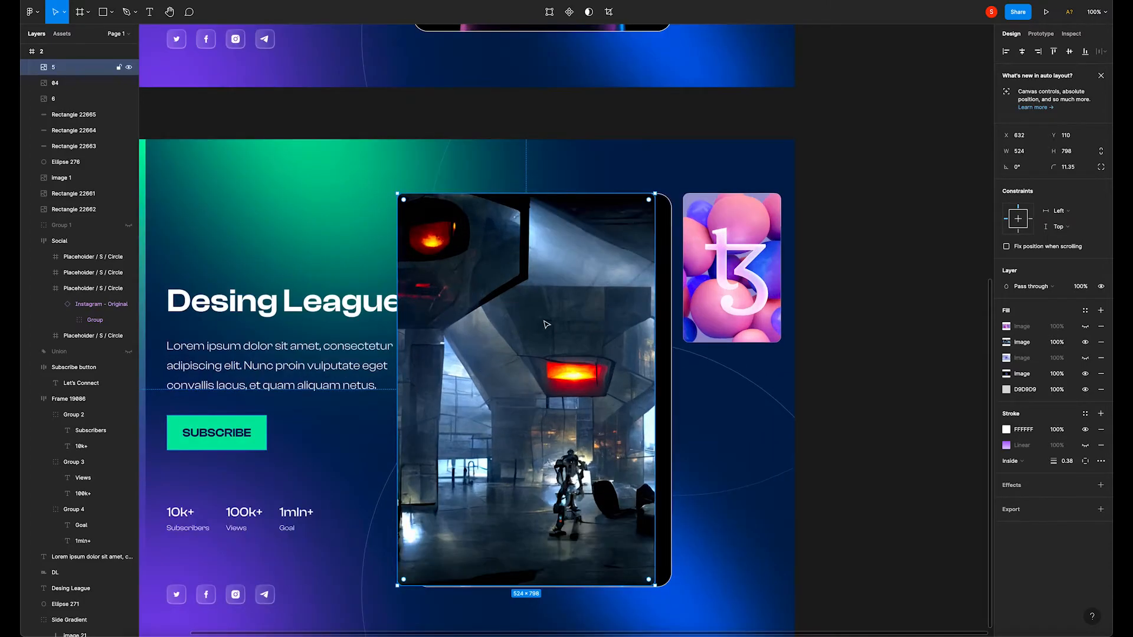
drag(567, 305, 582, 301)
drag(586, 221, 585, 235)
Set the enlarged robot card's corner radius in frame 2 to 30, matching the portrait card behind it
click(593, 201)
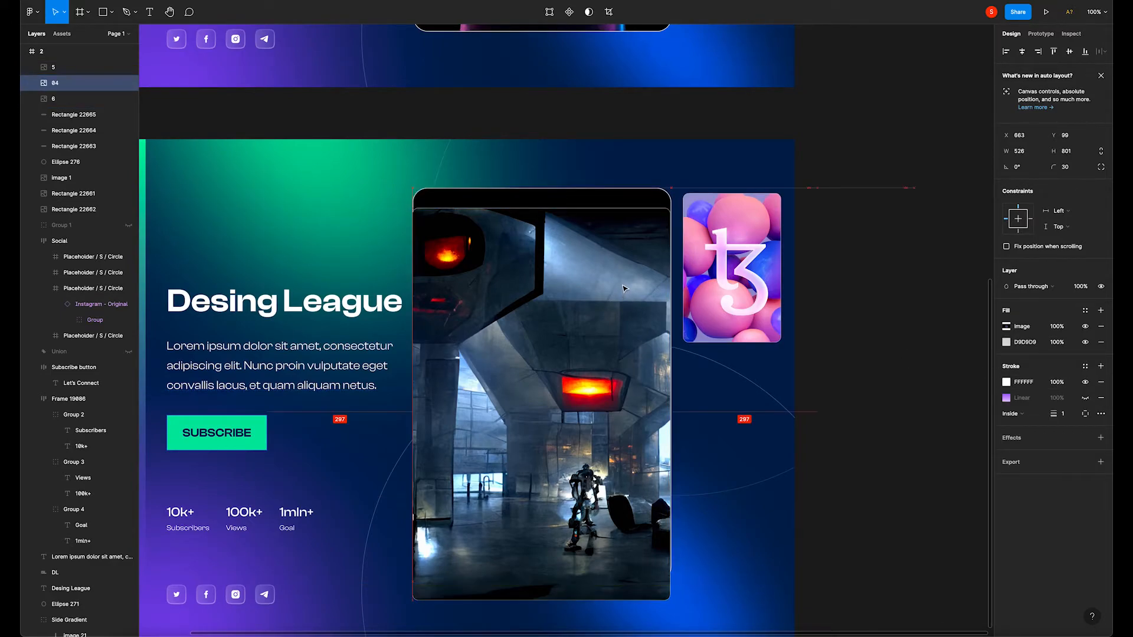
click(573, 213)
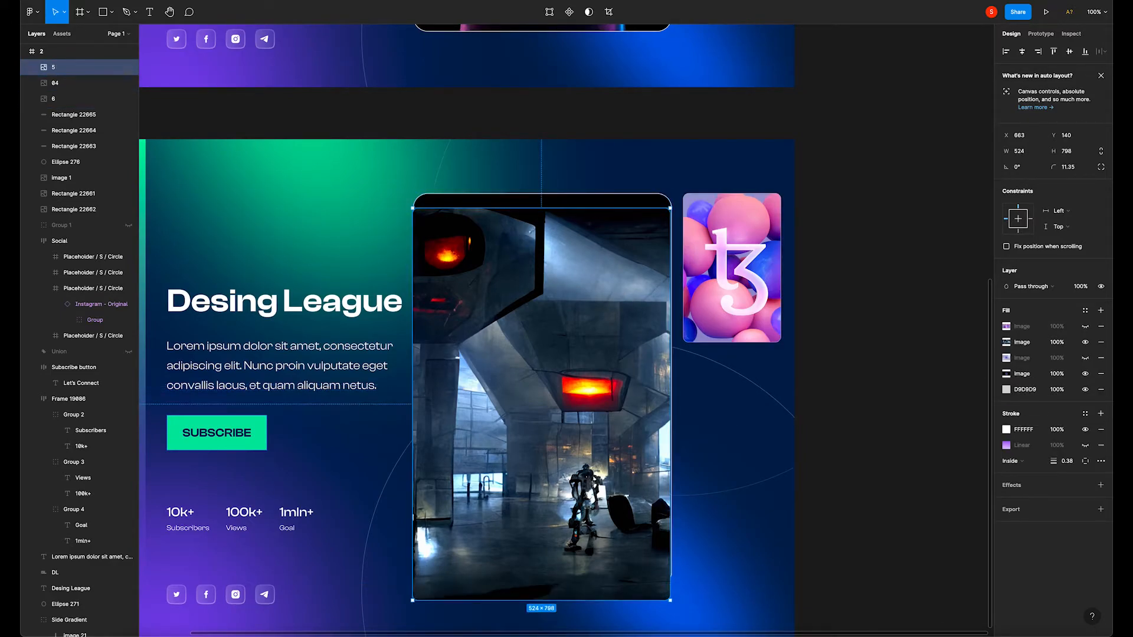
click(657, 200)
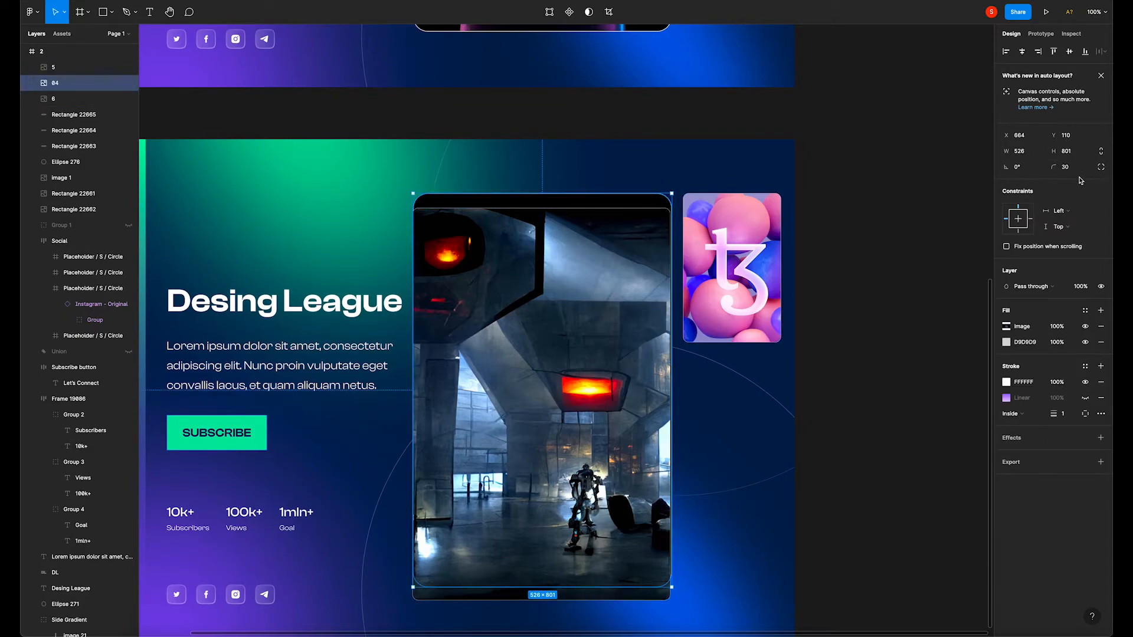
click(648, 231)
click(1070, 169)
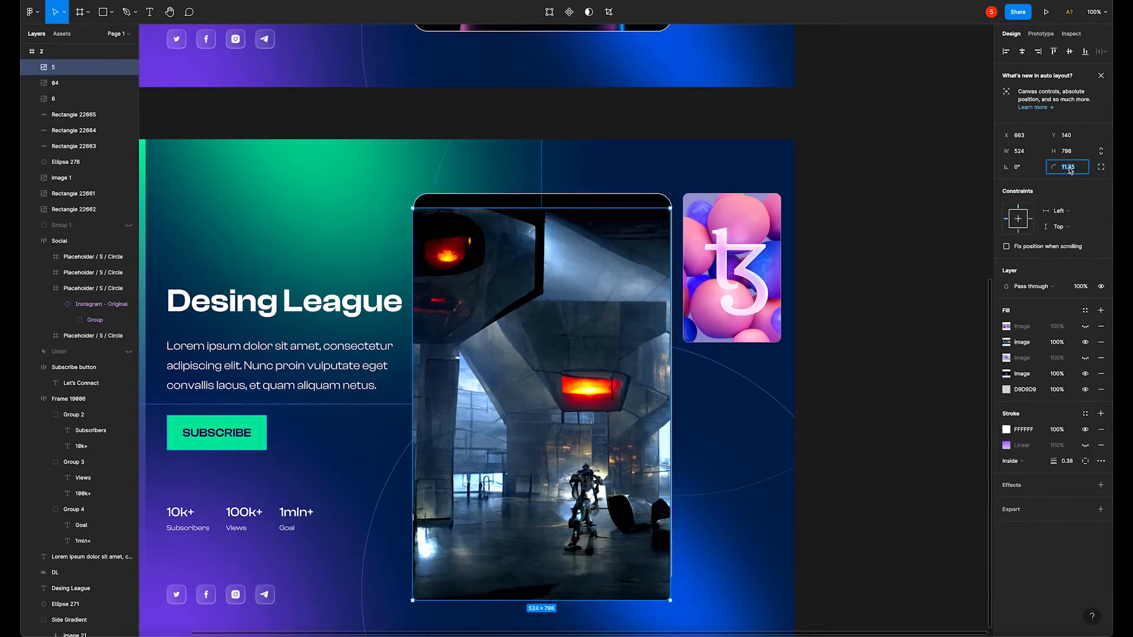
key(Return)
Set the robot card's stroke weight to 1 so its outline matches the portrait card's
click(648, 197)
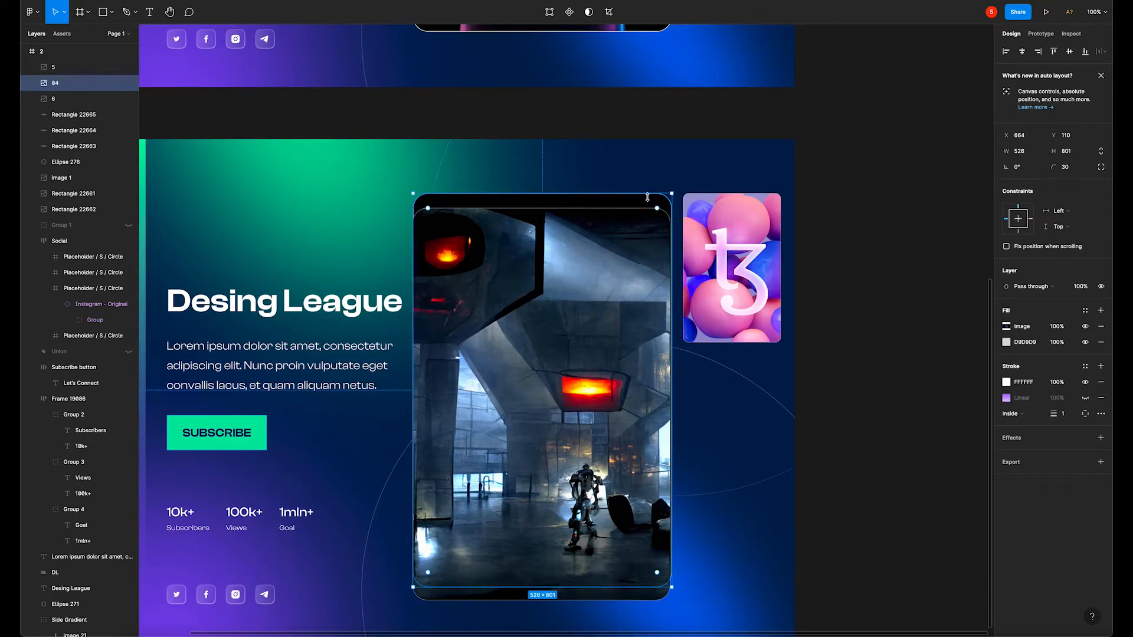
click(638, 270)
click(1070, 461)
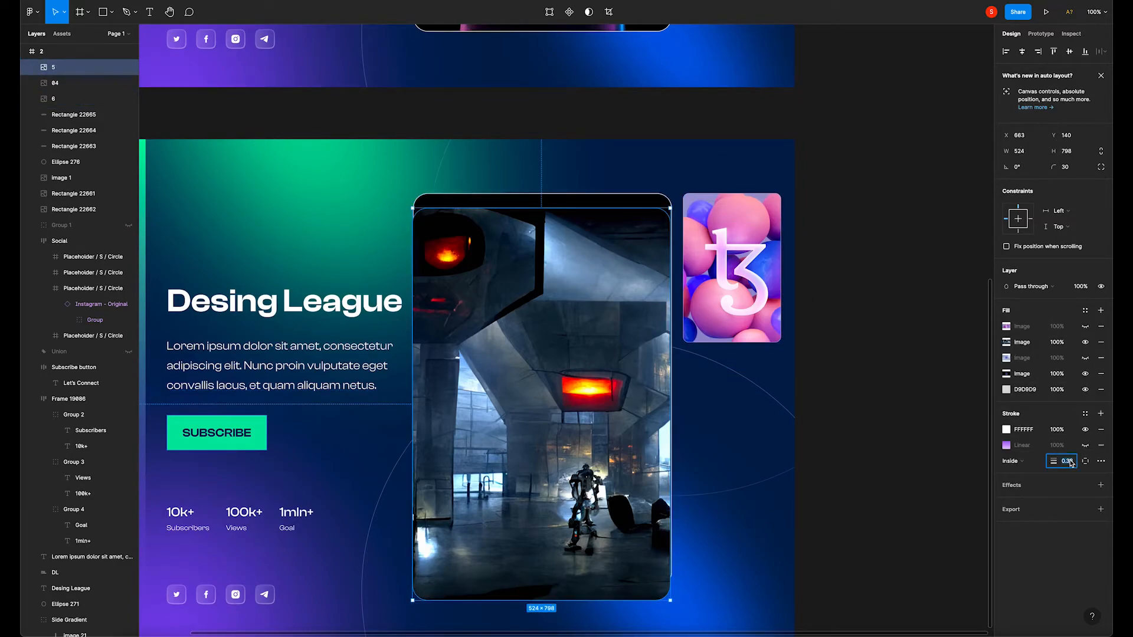
text(1)
click(898, 291)
Move the robot card up to Y 109 and stretch it to 527 × 802 so it covers the portrait card
click(599, 286)
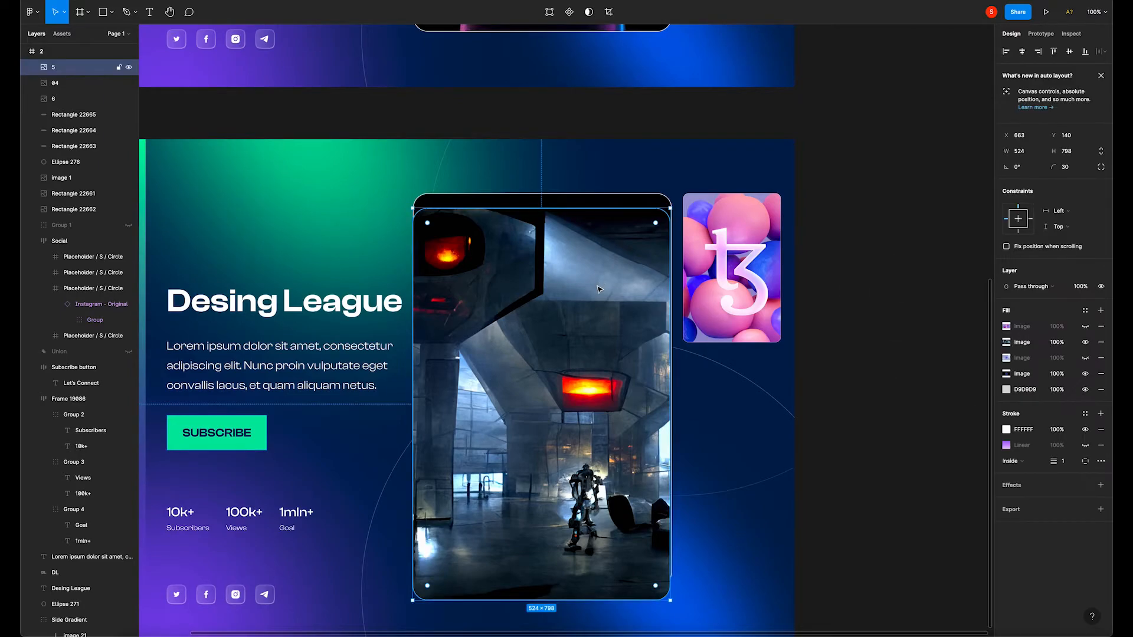
drag(596, 304, 595, 293)
scroll(426, 597, up, 5)
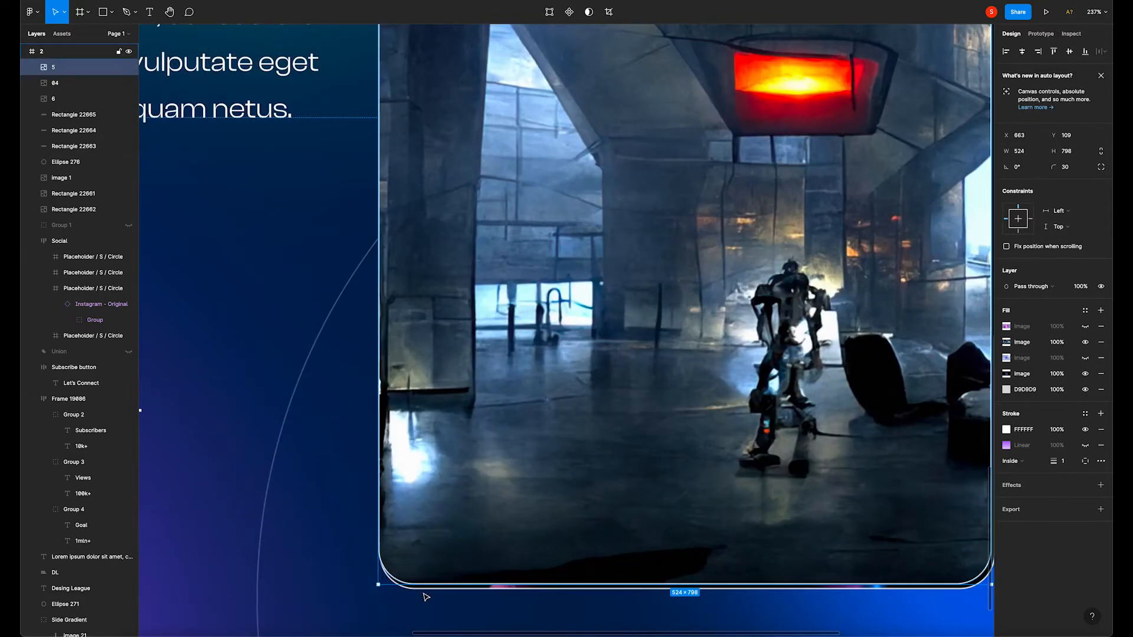
drag(426, 585, 426, 589)
scroll(476, 548, down, 3)
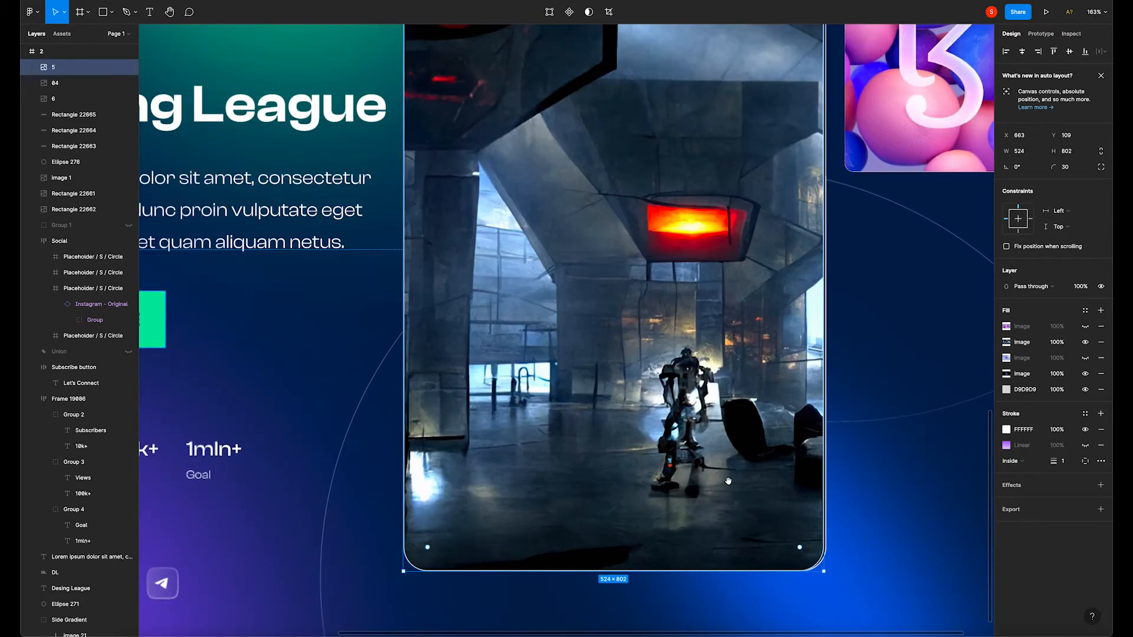
scroll(728, 472, right, 2)
scroll(732, 438, up, 6)
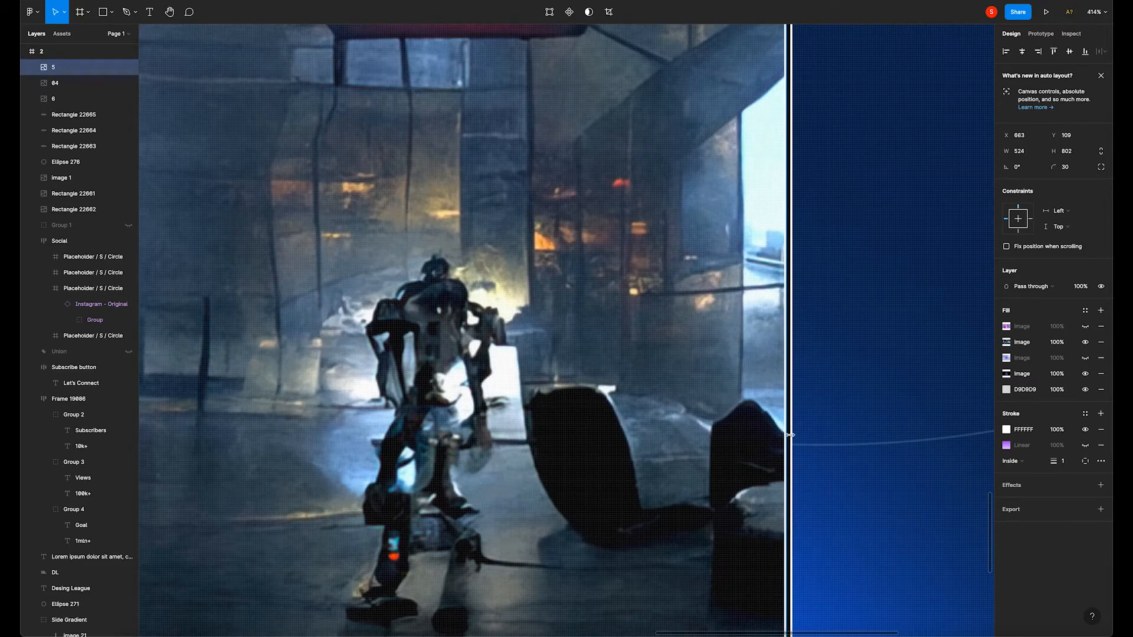
drag(789, 435, 793, 435)
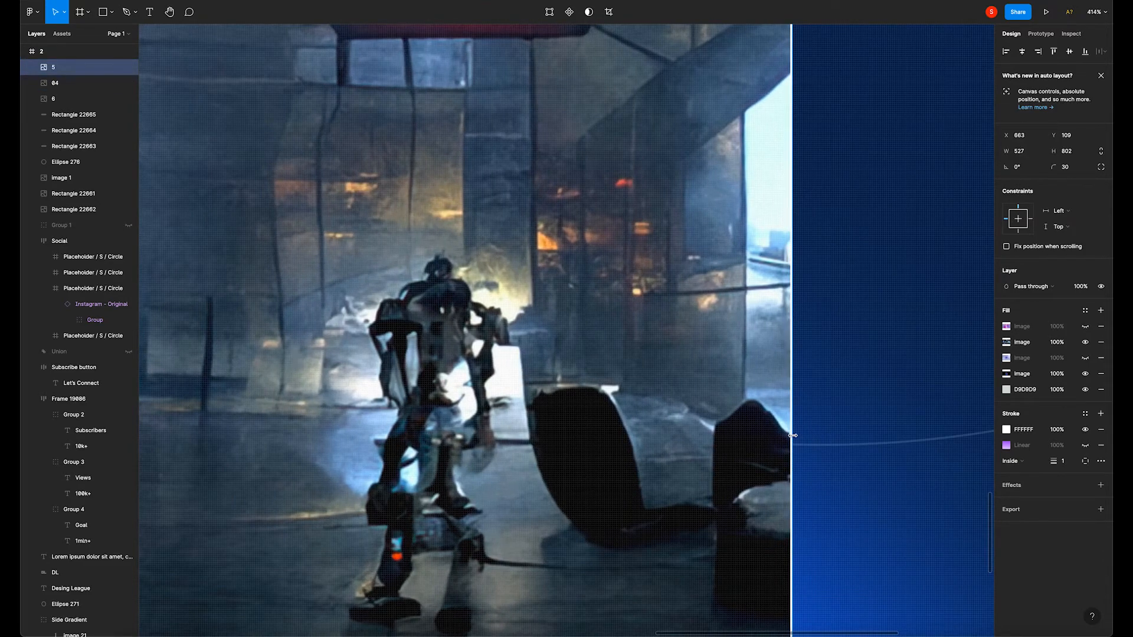
scroll(696, 435, down, 5)
scroll(568, 435, down, 3)
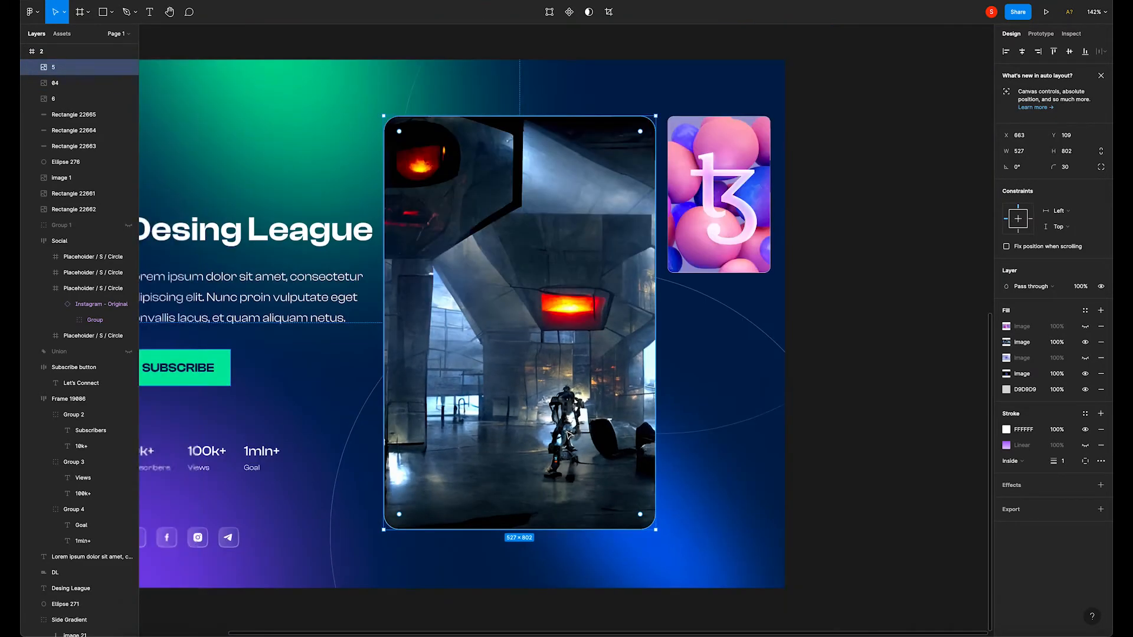
scroll(568, 435, down, 5)
Move portrait card 04 of frame 2 straight up out of the frame to Y -842 and set its opacity to 0
click(776, 387)
click(594, 326)
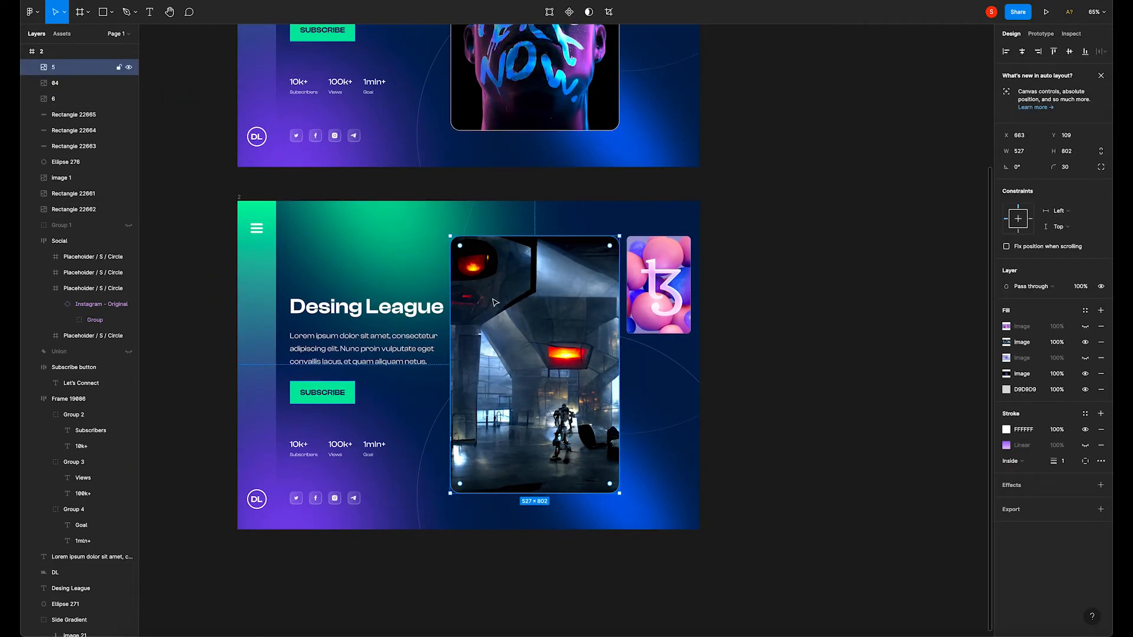
click(72, 84)
key(shift+Up)
key(shift+Up)
key(shift+Up)
key(shift+Up)
key(shift+Up)
key(shift+Up)
key(shift+Up)
key(shift+Up)
key(shift+Up)
key(shift+Up)
key(shift+Up)
key(shift+Up)
key(shift+Up)
key(shift+Up)
key(shift+Up)
key(shift+Up)
key(shift+Up)
key(shift+Up)
key(shift+Up)
key(shift+Up)
key(shift+Up)
key(shift+Up)
key(shift+Up)
key(shift+Up)
key(shift+Up)
key(shift+Up)
key(shift+Up)
key(shift+Up)
key(shift+Up)
key(shift+Up)
key(shift+Up)
key(shift+Up)
key(shift+Up)
key(shift+Up)
key(shift+Up)
key(shift+Up)
key(shift+Up)
key(shift+Up)
key(shift+Up)
key(shift+Up)
key(shift+Up)
key(shift+Up)
key(shift+Up)
key(shift+Up)
key(shift+Up)
key(shift+Up)
key(shift+Up)
key(shift+Up)
key(shift+Up)
key(shift+Up)
key(shift+Up)
key(shift+Up)
key(shift+Up)
key(shift+Up)
key(shift+Up)
key(shift+Up)
key(shift+Up)
key(shift+Up)
key(shift+Up)
key(shift+Up)
key(shift+Up)
key(shift+Up)
key(shift+Up)
key(shift+Up)
key(shift+Up)
key(shift+Up)
key(shift+Up)
key(shift+Up)
key(shift+Up)
key(shift+Up)
key(shift+Up)
key(shift+Up)
key(shift+Up)
key(shift+Up)
key(shift+Up)
key(shift+Up)
key(shift+Up)
key(shift+Up)
key(shift+Up)
key(shift+Up)
key(shift+Up)
key(shift+Up)
key(shift+Up)
key(shift+Up)
key(shift+Up)
key(shift+Up)
key(shift+Up)
key(shift+Up)
key(shift+Up)
key(shift+Up)
key(shift+Up)
key(shift+Up)
key(shift+Up)
key(shift+Up)
key(shift+Up)
key(shift+Up)
key(shift+Up)
key(shift+Up)
key(shift+Up)
key(shift+Up)
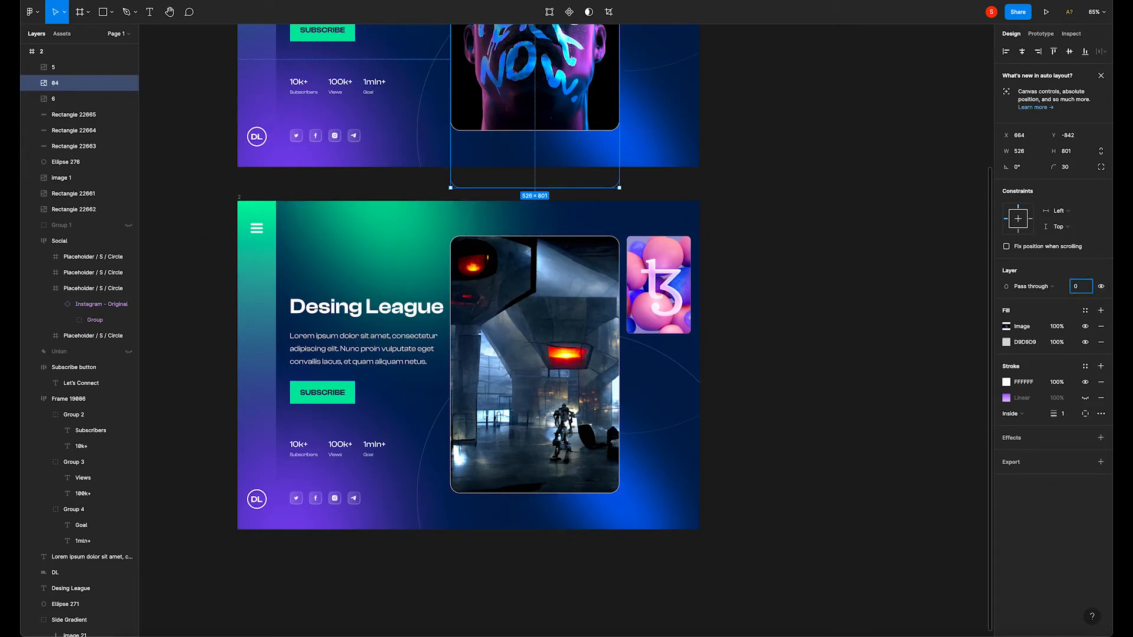
click(817, 308)
Examine frames 1 and 2 together and compare how the large and small cards are arranged
scroll(756, 326, down, 5)
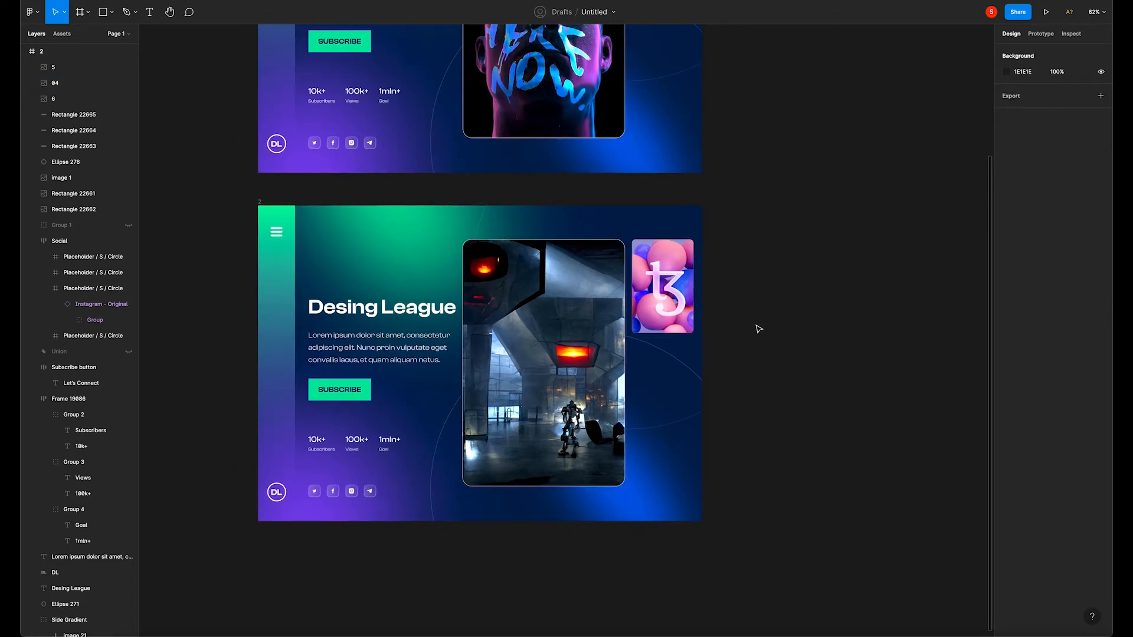
scroll(764, 335, right, 3)
scroll(765, 334, up, 1)
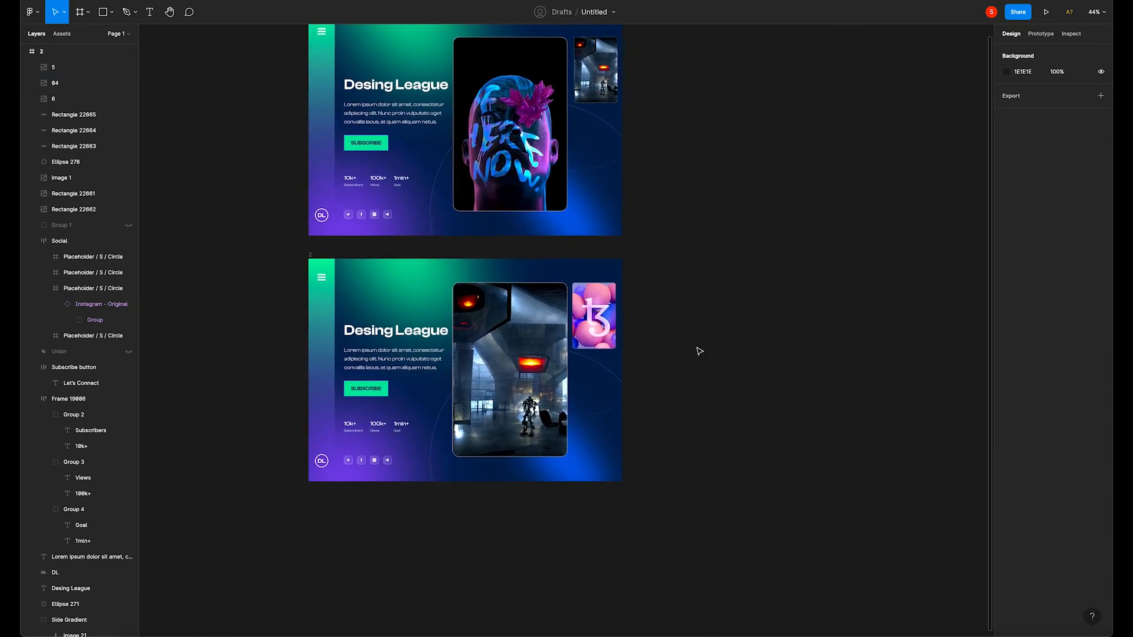
scroll(663, 317, up, 2)
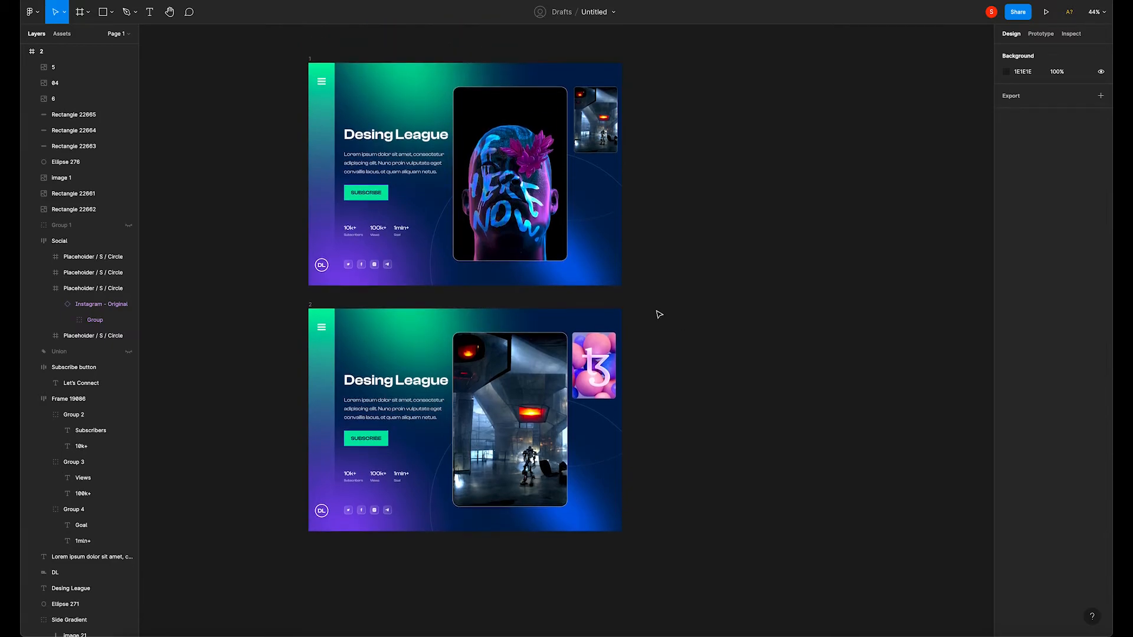
scroll(657, 311, up, 1)
drag(662, 304, 720, 321)
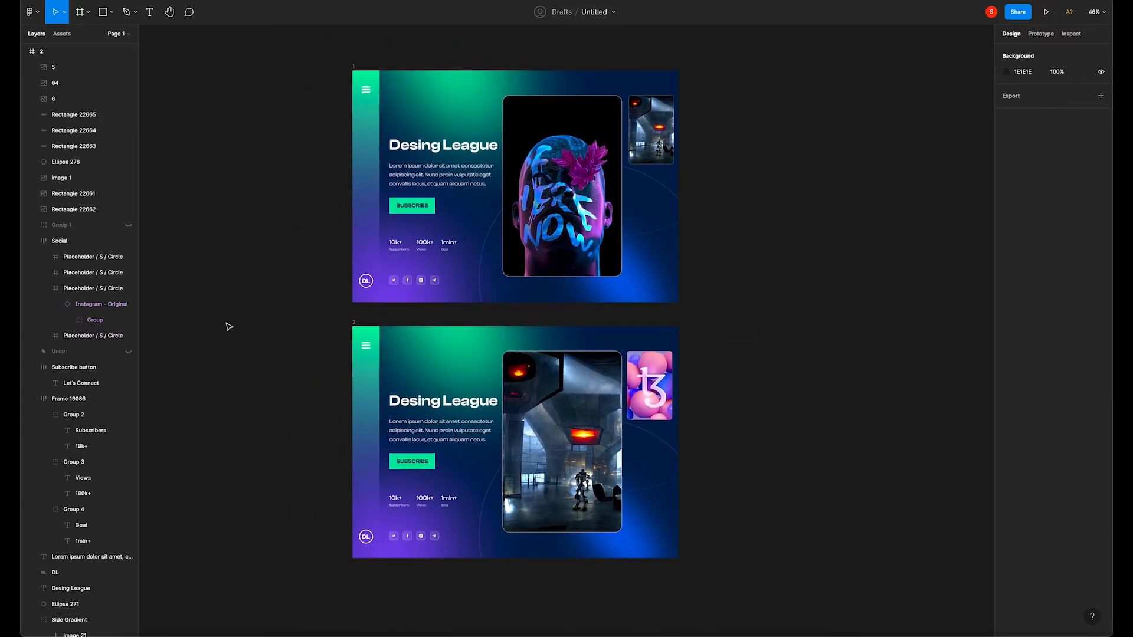
scroll(228, 325, down, 3)
scroll(224, 322, down, 3)
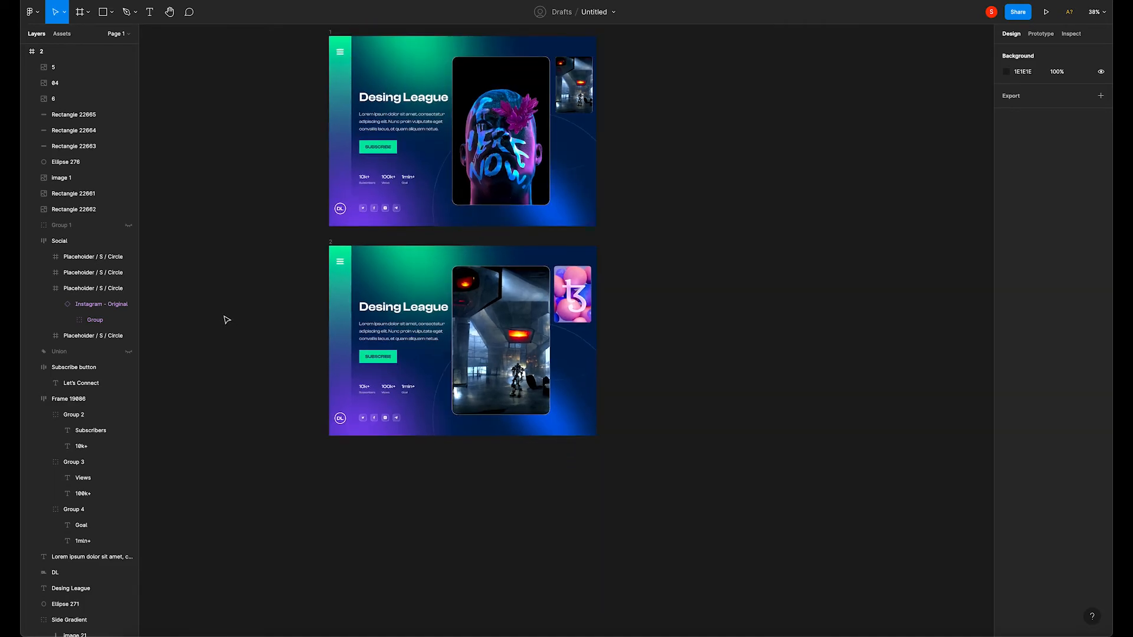
drag(224, 319, 255, 315)
scroll(450, 232, up, 4)
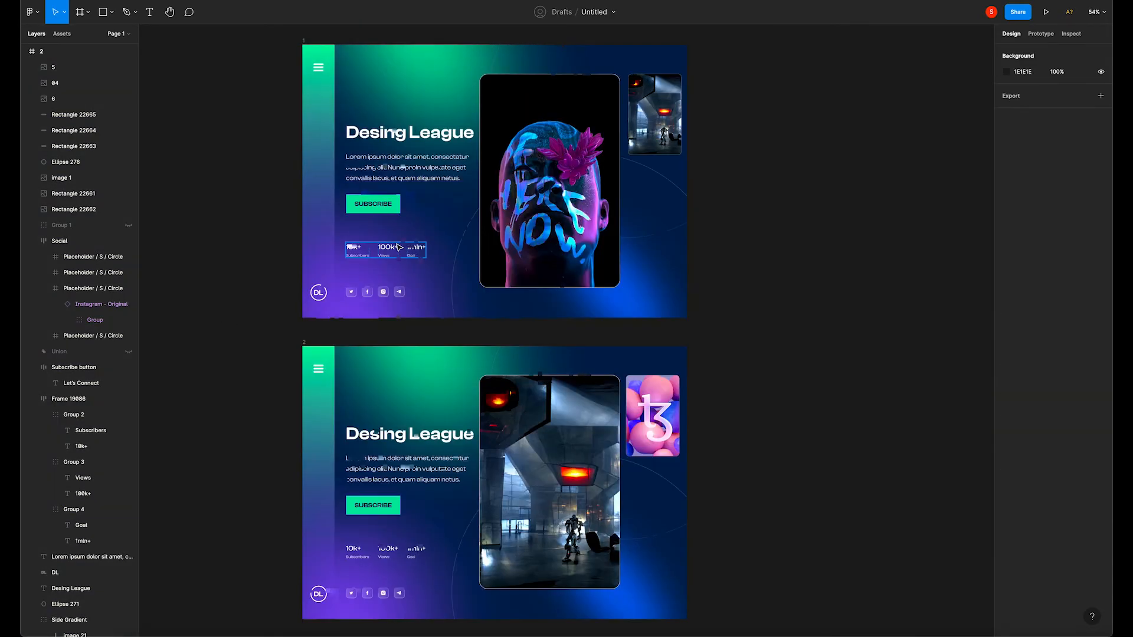
scroll(567, 278, down, 1)
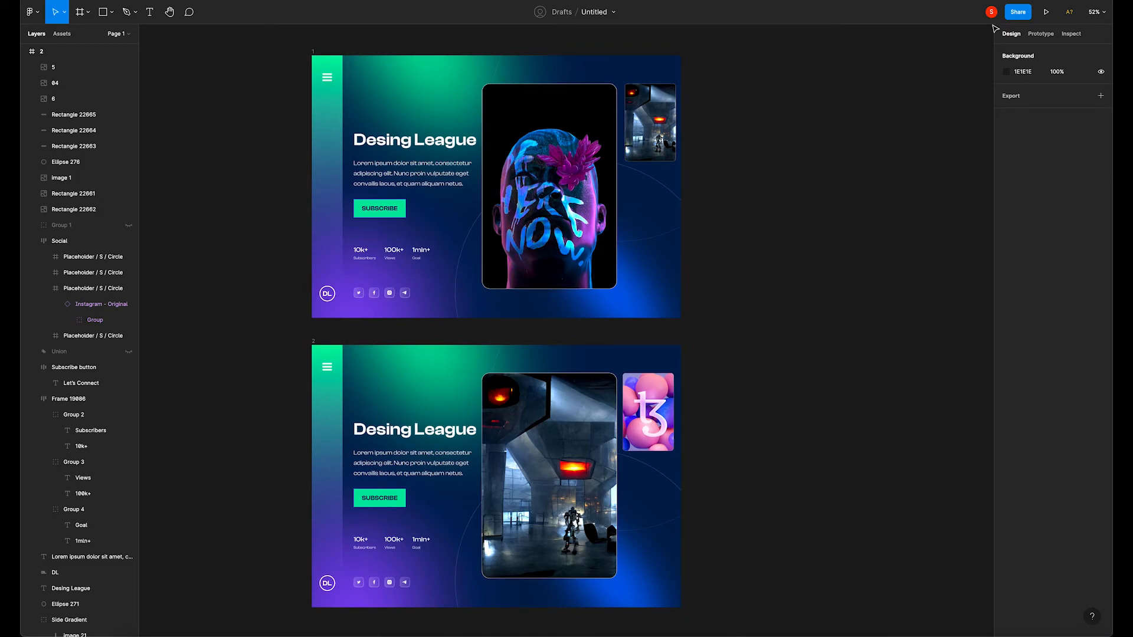
Create a prototype connection from frame 1 to frame 2
click(1041, 33)
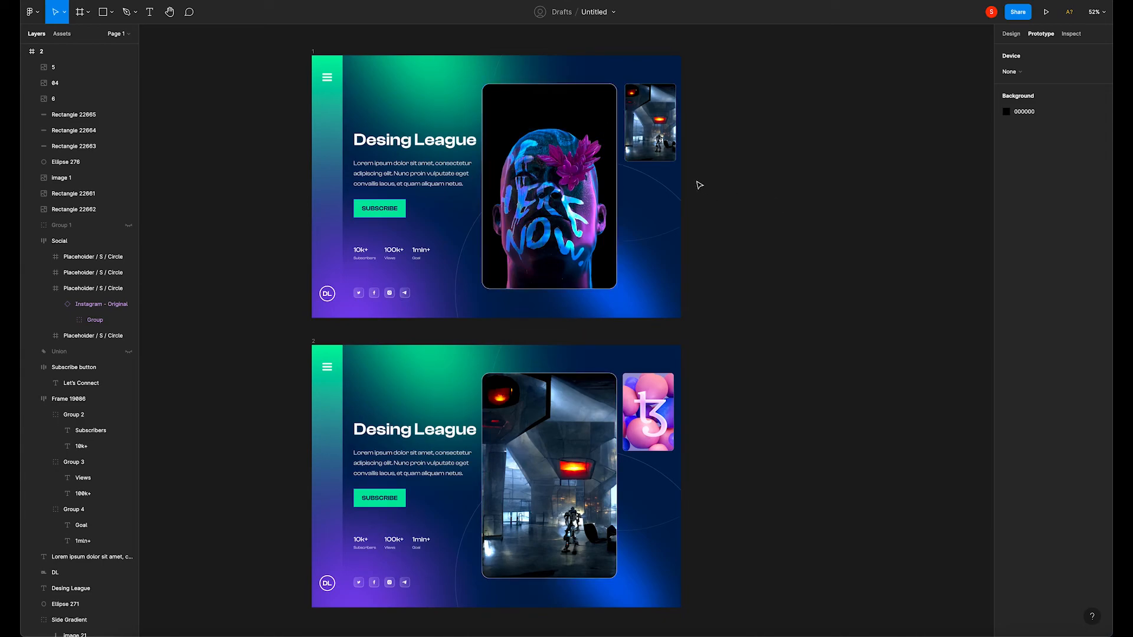
click(321, 53)
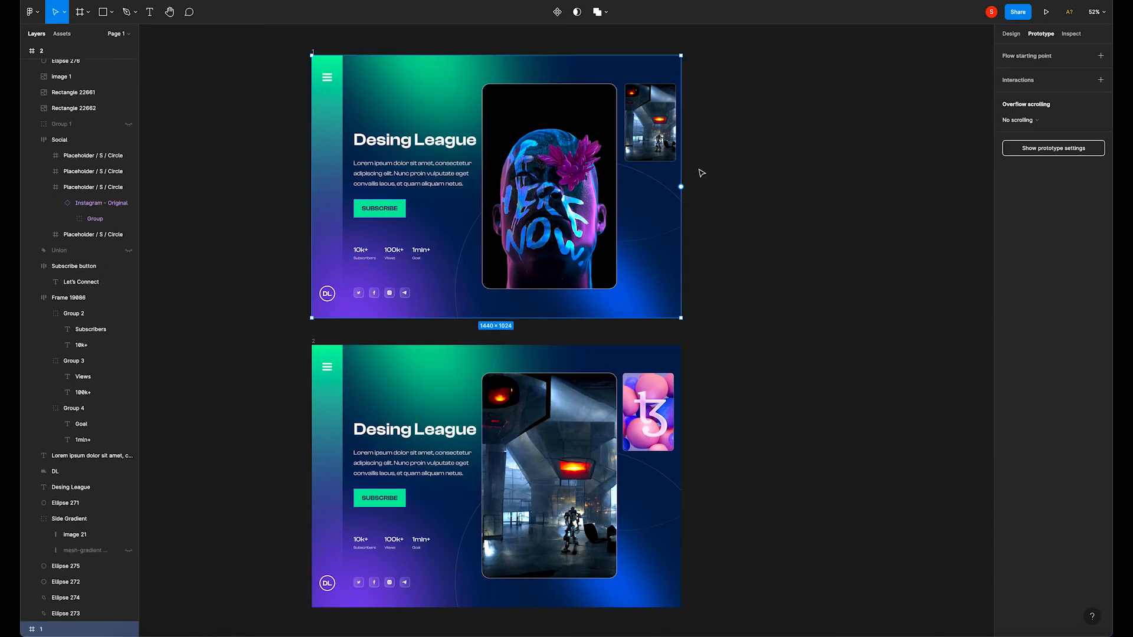
drag(681, 189, 501, 353)
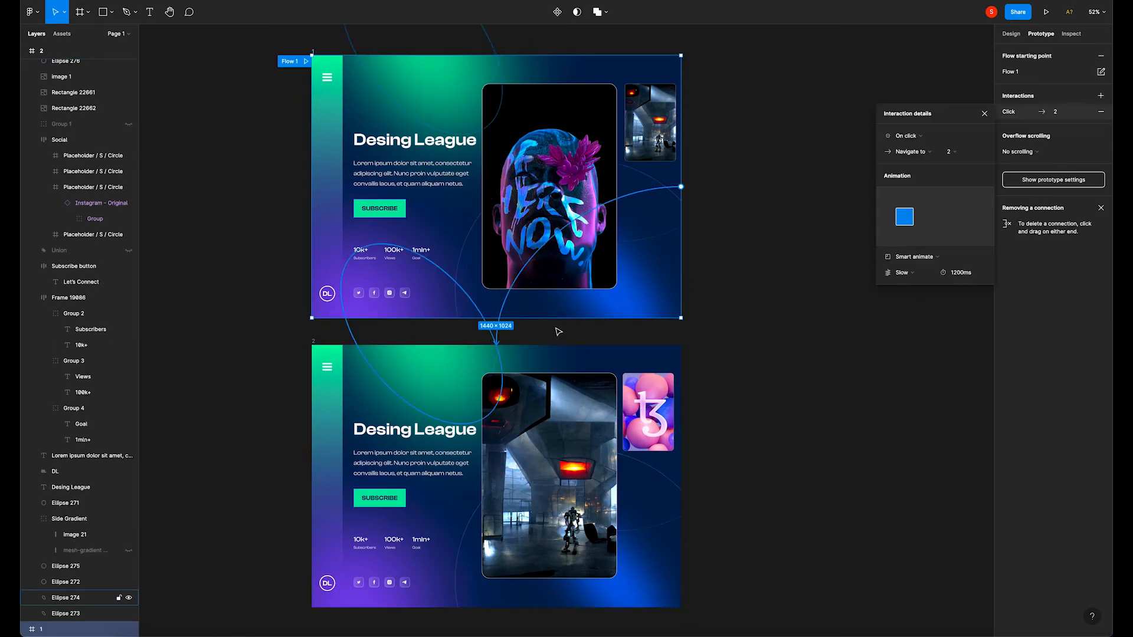
Configure the connection to navigate to frame 2 on click using Smart animate with Slow easing and a 1200 ms duration
click(923, 137)
click(922, 137)
click(913, 272)
click(918, 276)
click(918, 275)
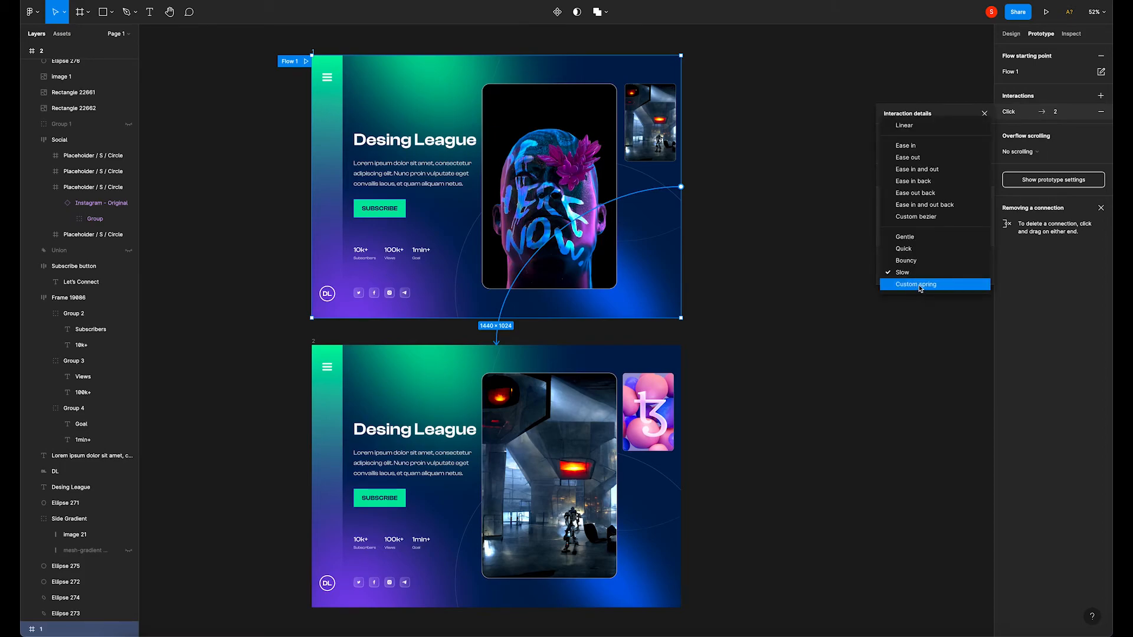
click(903, 272)
click(964, 276)
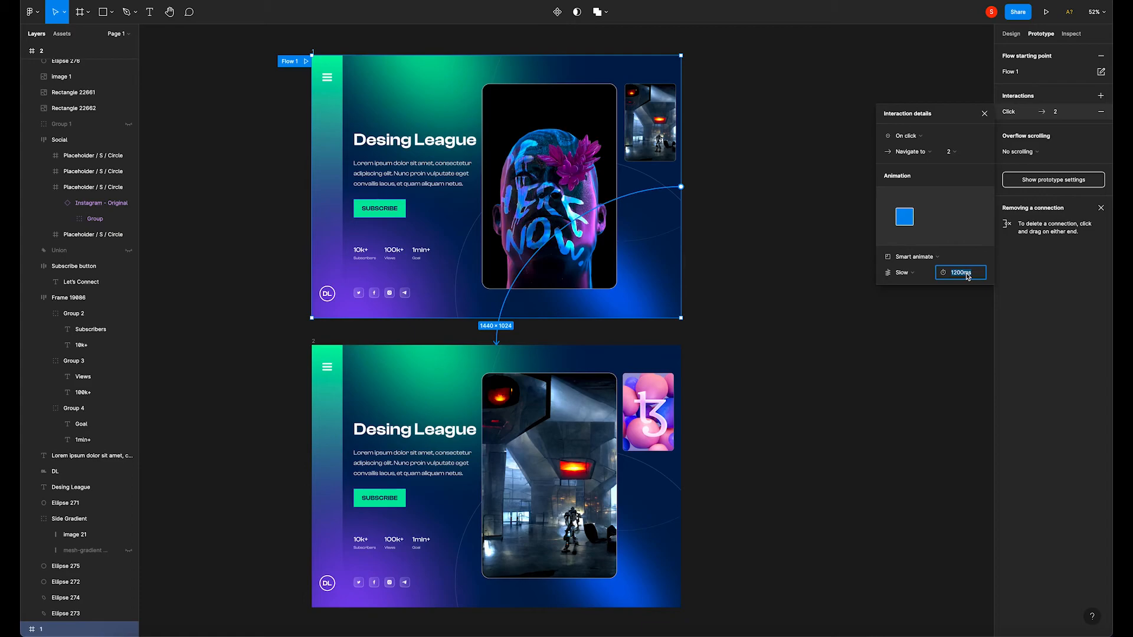
key(Return)
click(834, 258)
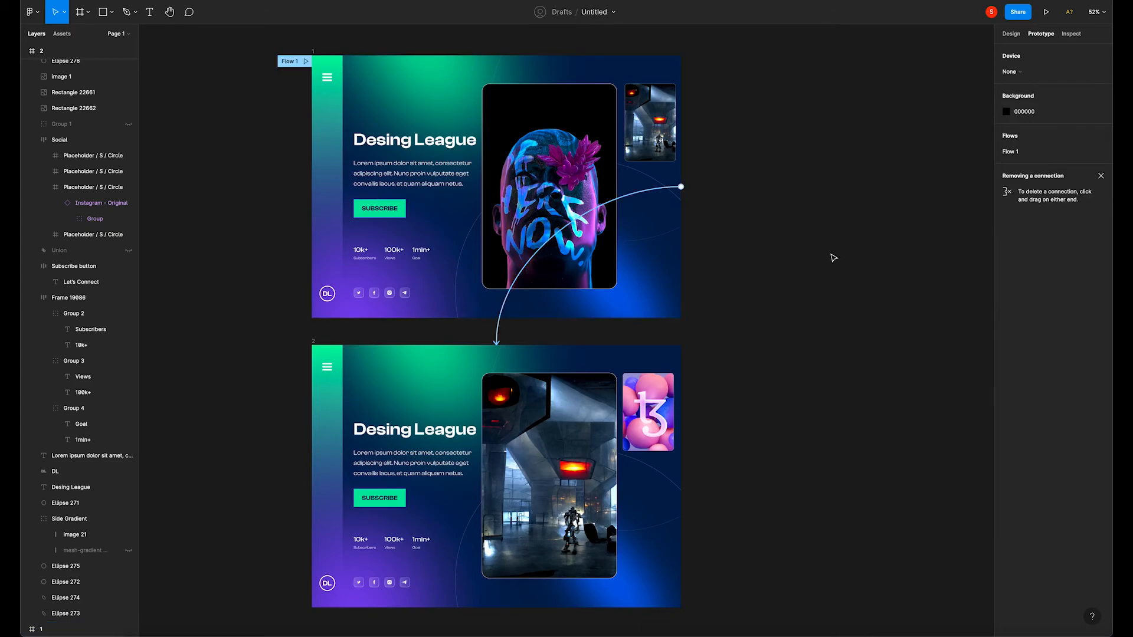
Preview Flow 1 to check the animated transition from frame 1 to frame 2, and return to the canvas
click(306, 62)
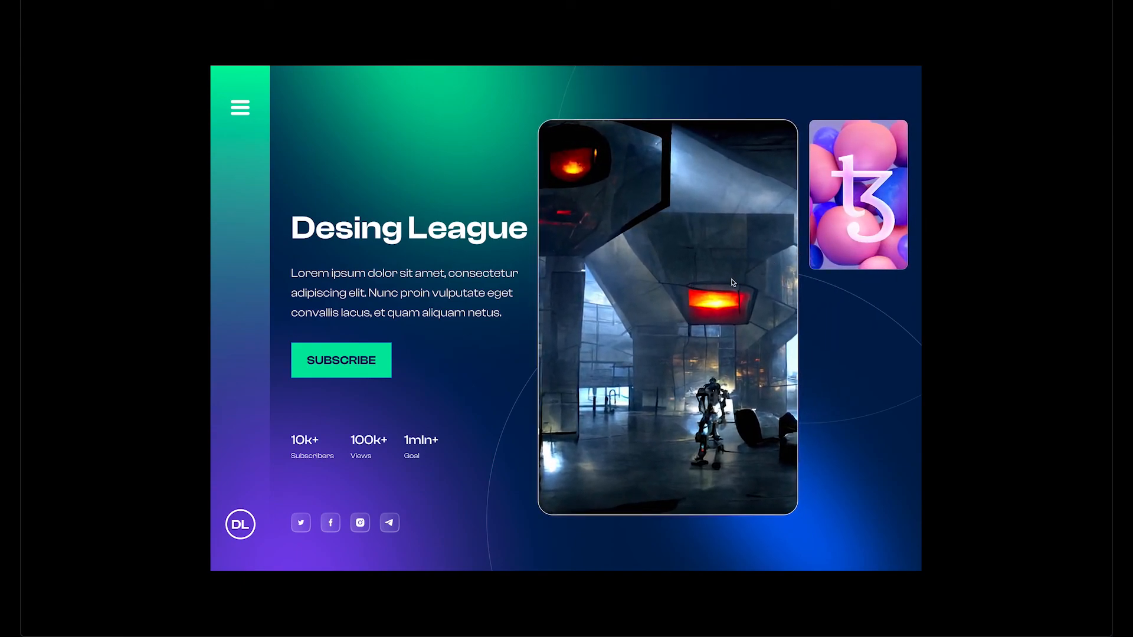
key(Escape)
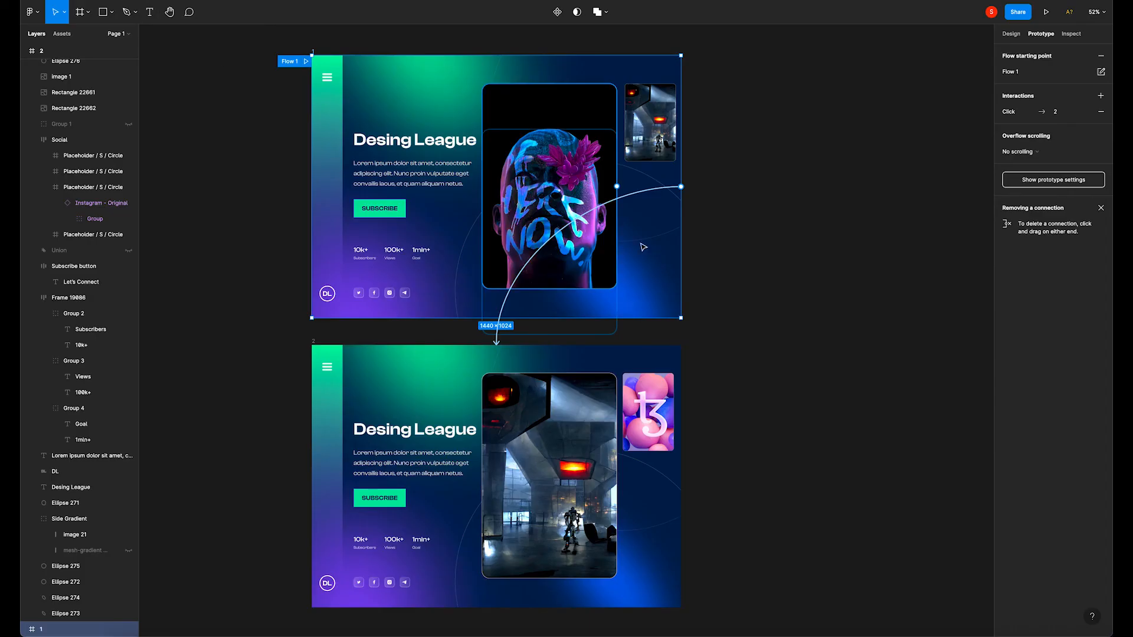